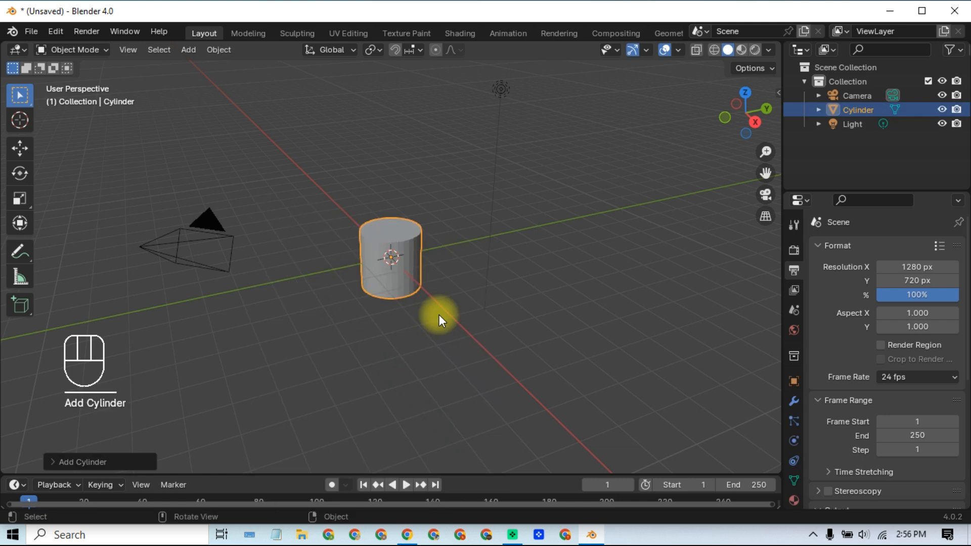
Put the cylinder into Edit Mode and select its top face in face select mode
{"action": "scroll", "coordinate": [390, 273], "scroll_direction": "up", "scroll_amount": 2}
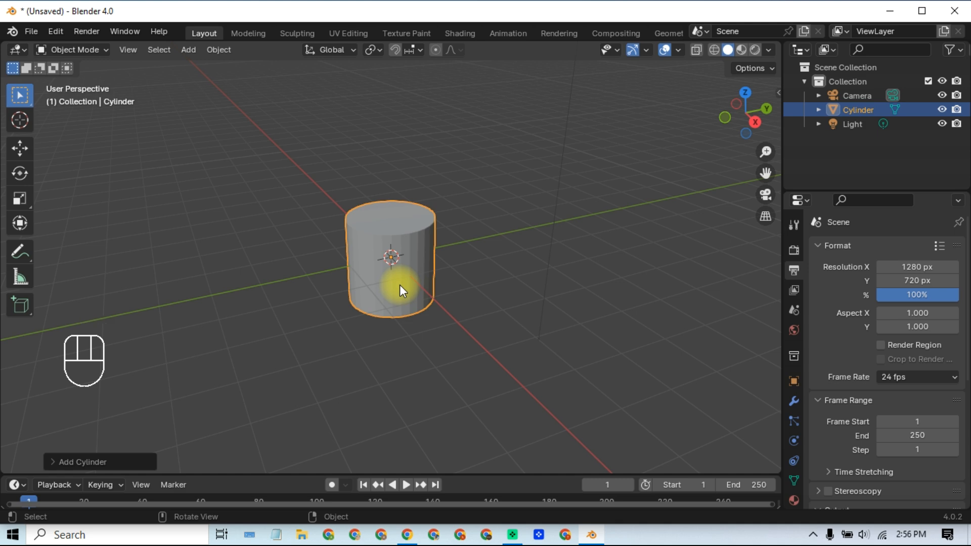
{"action": "left_click", "coordinate": [490, 364]}
{"action": "left_click", "coordinate": [393, 303]}
{"action": "key", "text": "Tab"}
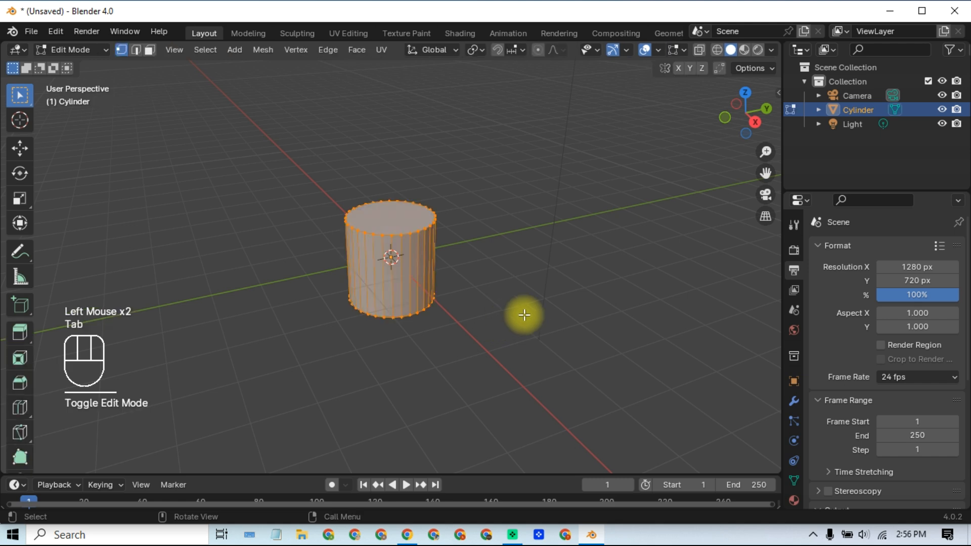
{"action": "scroll", "coordinate": [412, 323], "scroll_direction": "down", "scroll_amount": 2}
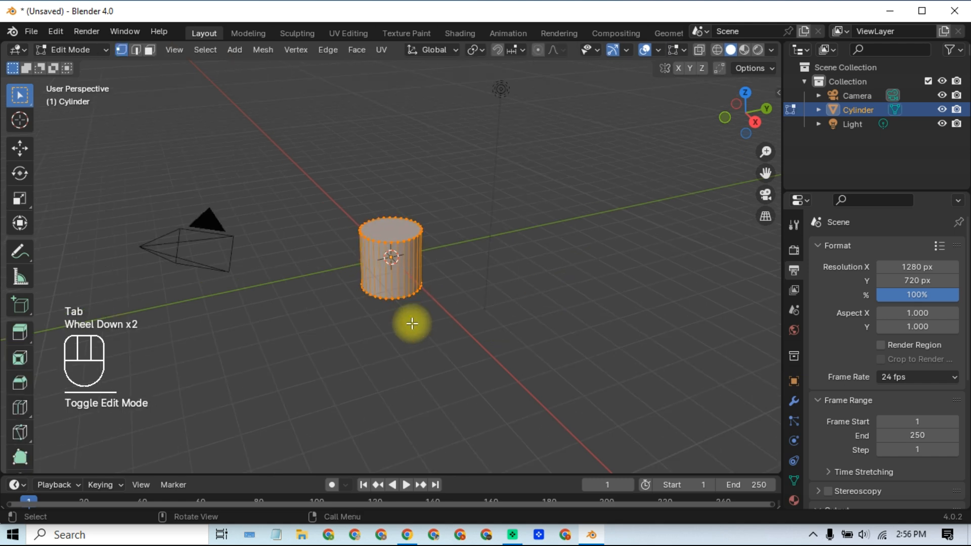
{"action": "scroll", "coordinate": [412, 324], "scroll_direction": "down", "scroll_amount": 1}
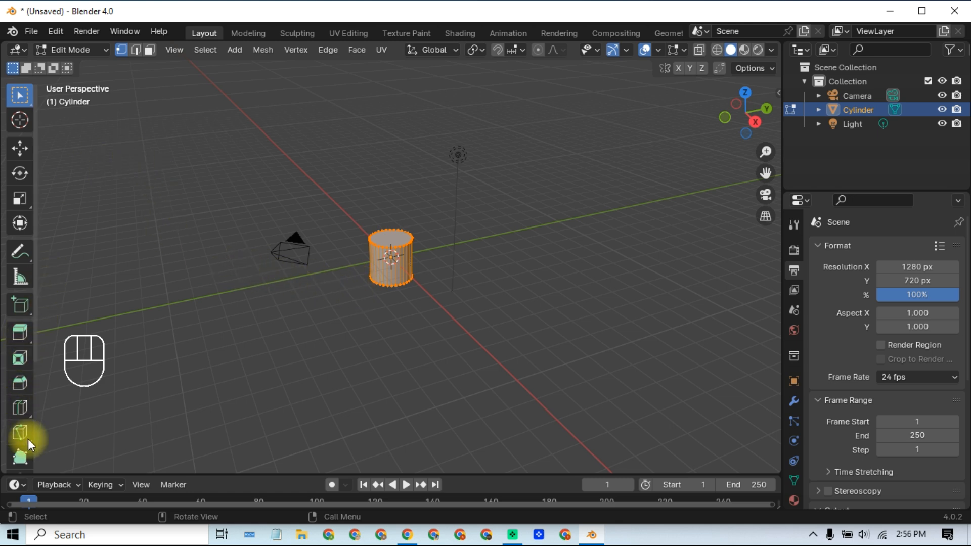
{"action": "scroll", "coordinate": [19, 387], "scroll_direction": "down", "scroll_amount": 2}
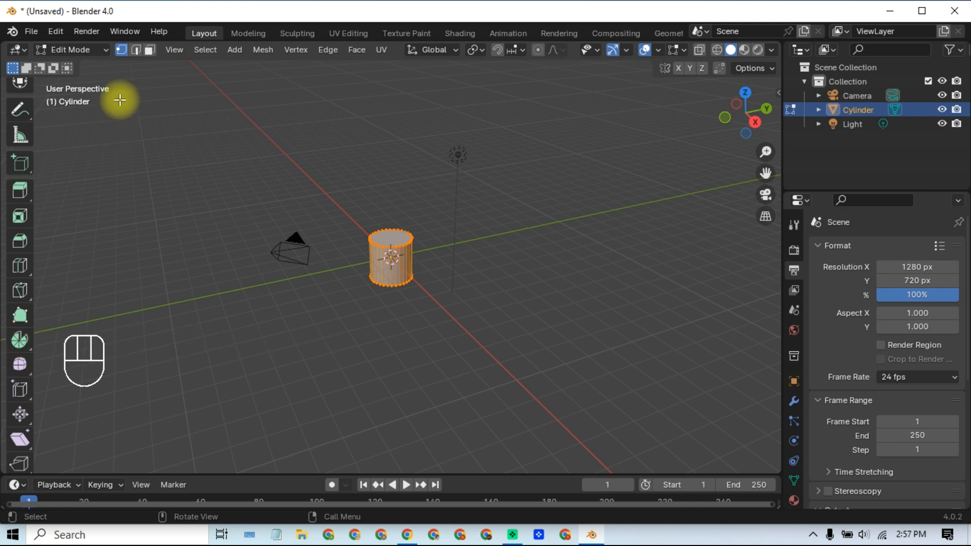
{"action": "left_click", "coordinate": [150, 50]}
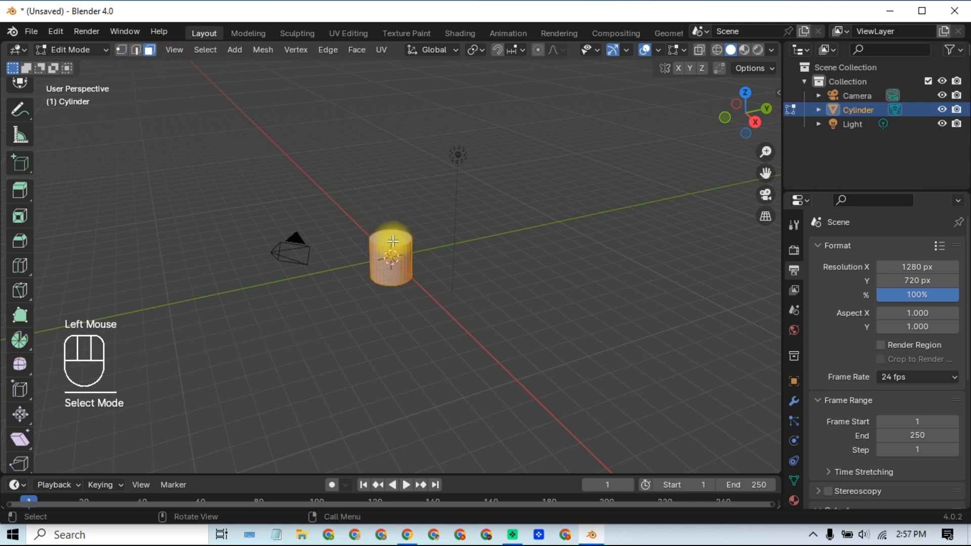
{"action": "left_click", "coordinate": [453, 274]}
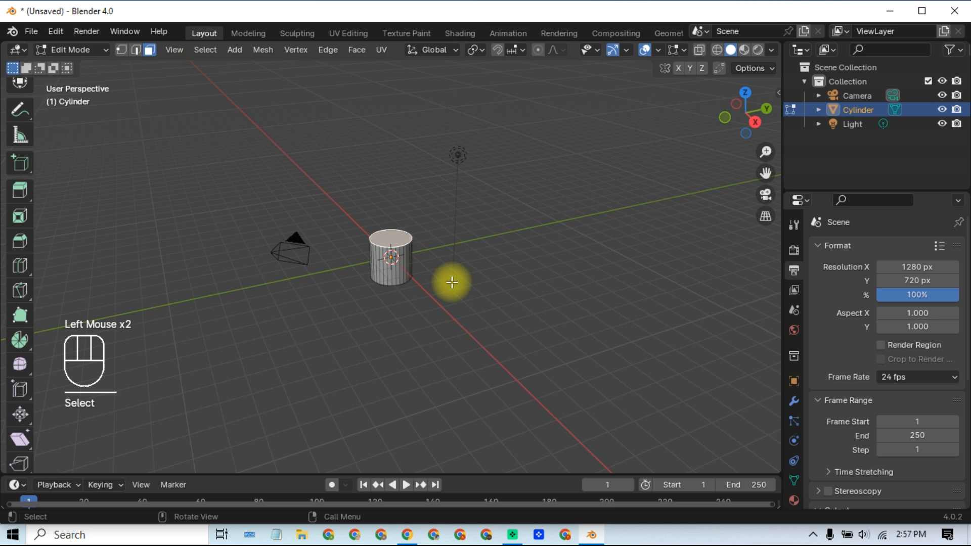
Snap the 3D cursor to the centre of the cylinder's selected top face
{"action": "key", "text": "KP_1"}
{"action": "scroll", "coordinate": [397, 246], "scroll_direction": "up", "scroll_amount": 4}
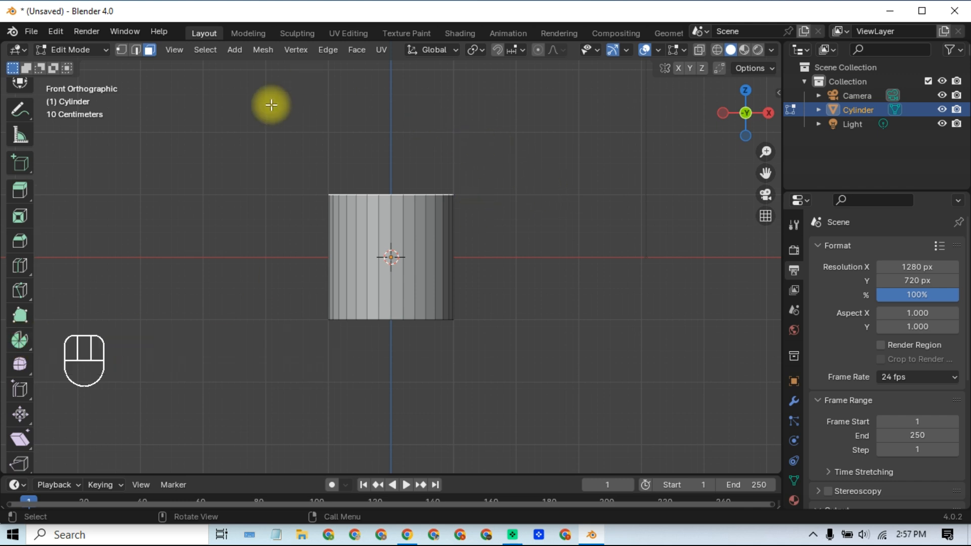
{"action": "middle_click_drag", "start_coordinate": [432, 229], "coordinate": [433, 268]}
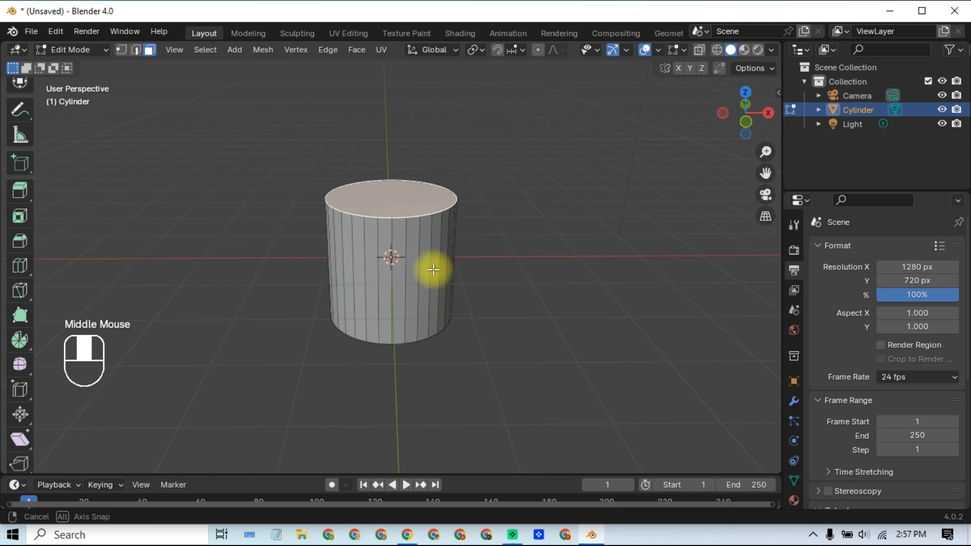
{"action": "key", "text": "KP_1"}
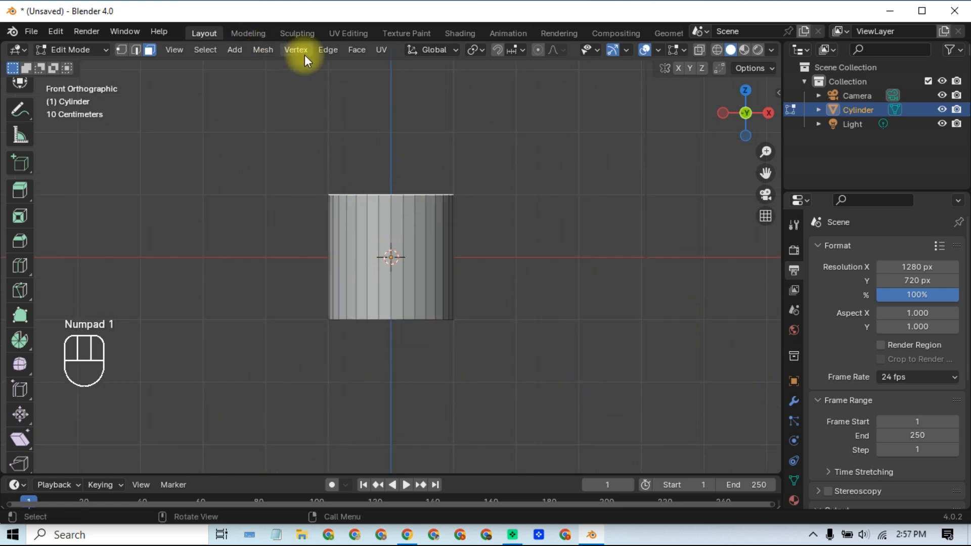
{"action": "left_click", "coordinate": [271, 51]}
{"action": "mouse_move", "coordinate": [290, 94]}
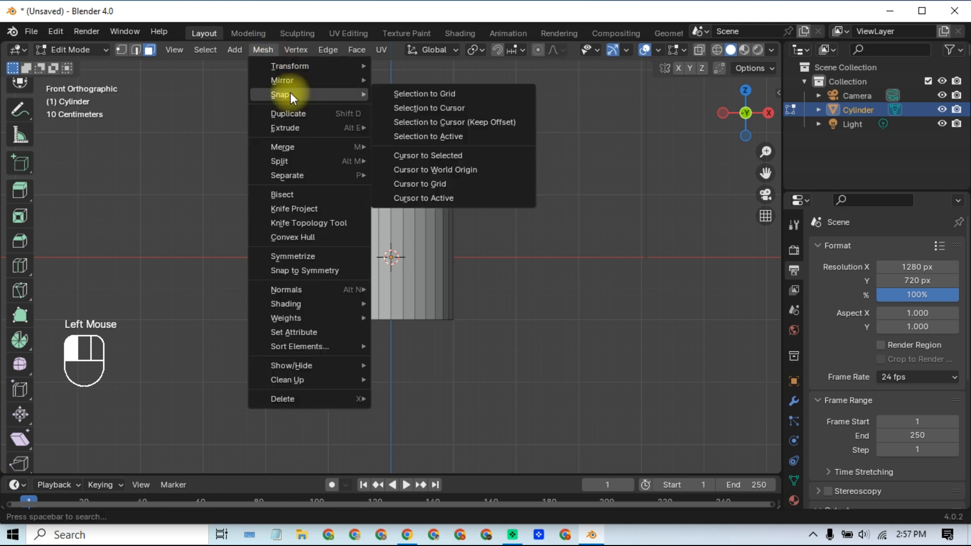
{"action": "left_click", "coordinate": [496, 151]}
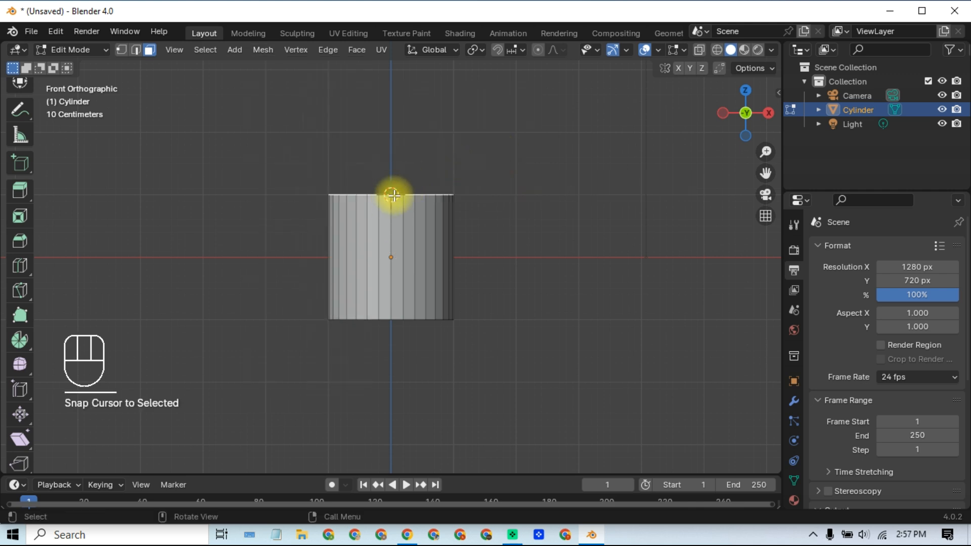
{"action": "middle_click_drag", "start_coordinate": [494, 260], "coordinate": [486, 314]}
{"action": "scroll", "coordinate": [487, 302], "scroll_direction": "up", "scroll_amount": 1}
{"action": "key", "text": "KP_1"}
{"action": "middle_click_drag", "start_coordinate": [423, 282], "coordinate": [416, 340], "text": "shift"}
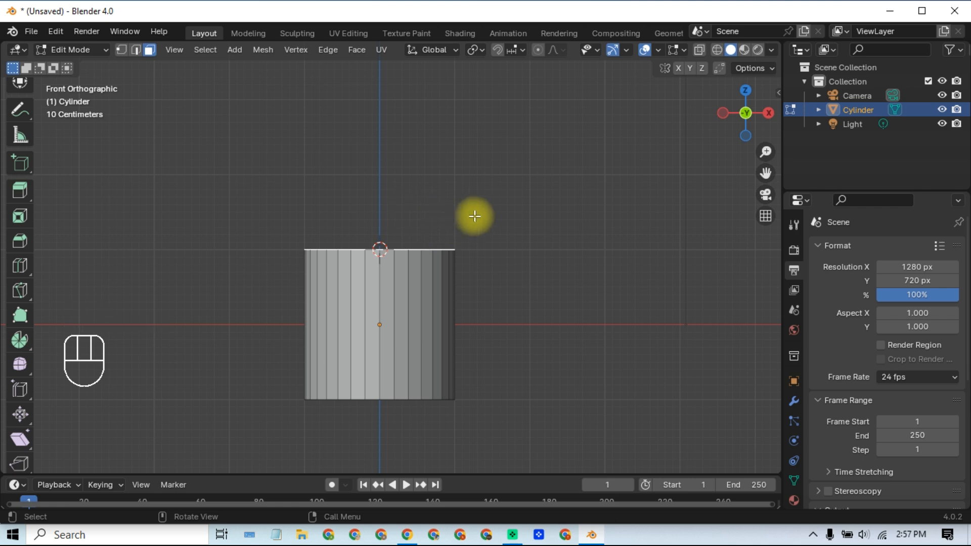
{"action": "middle_click_drag", "start_coordinate": [438, 265], "coordinate": [412, 321]}
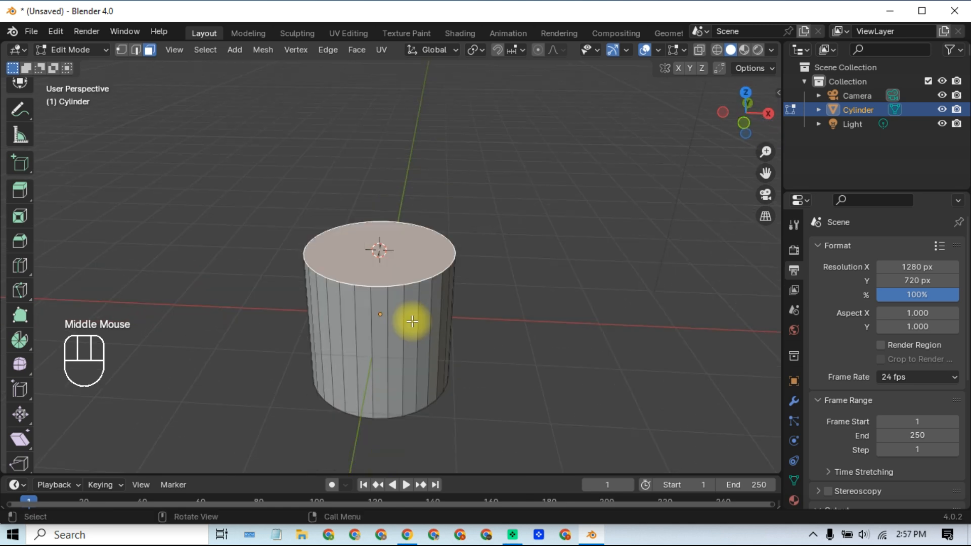
{"action": "key", "text": "Tab"}
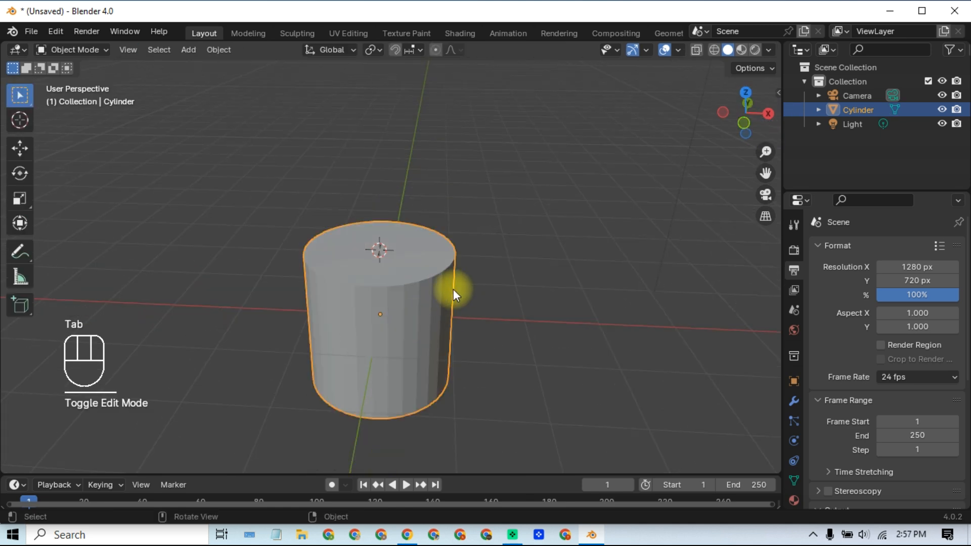
{"action": "key", "text": "Tab"}
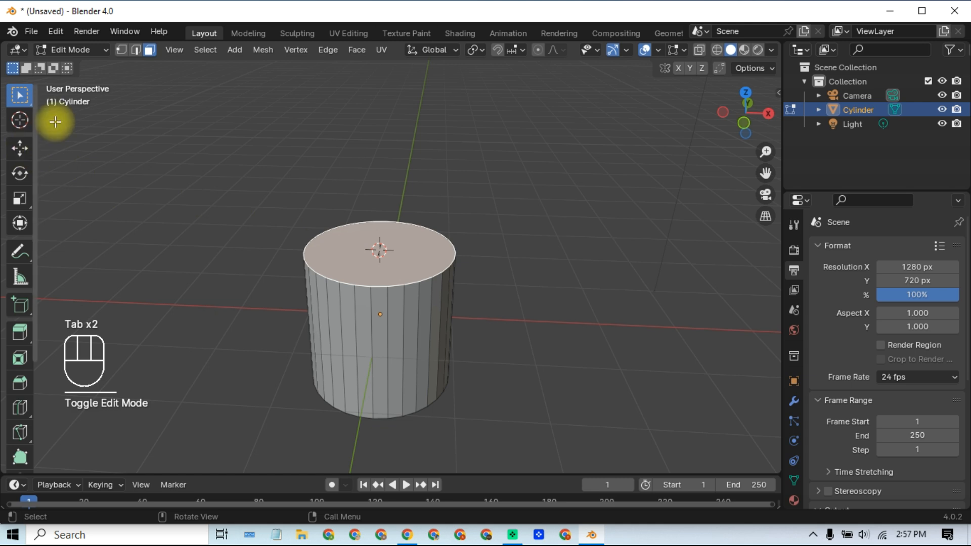
Select the outermost vertex on the +X side of the cylinder's top rim and snap the 3D cursor to it
{"action": "left_click", "coordinate": [120, 49]}
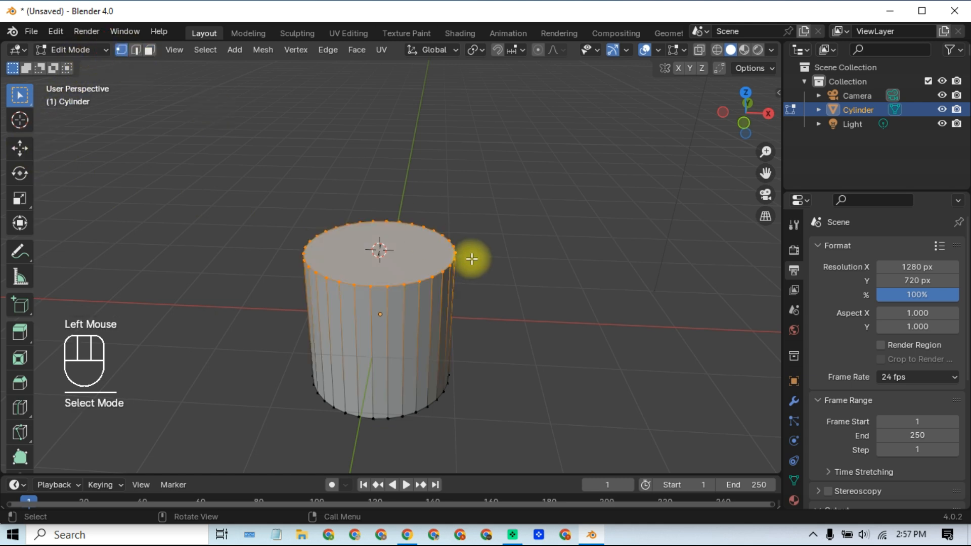
{"action": "key", "text": "KP_1"}
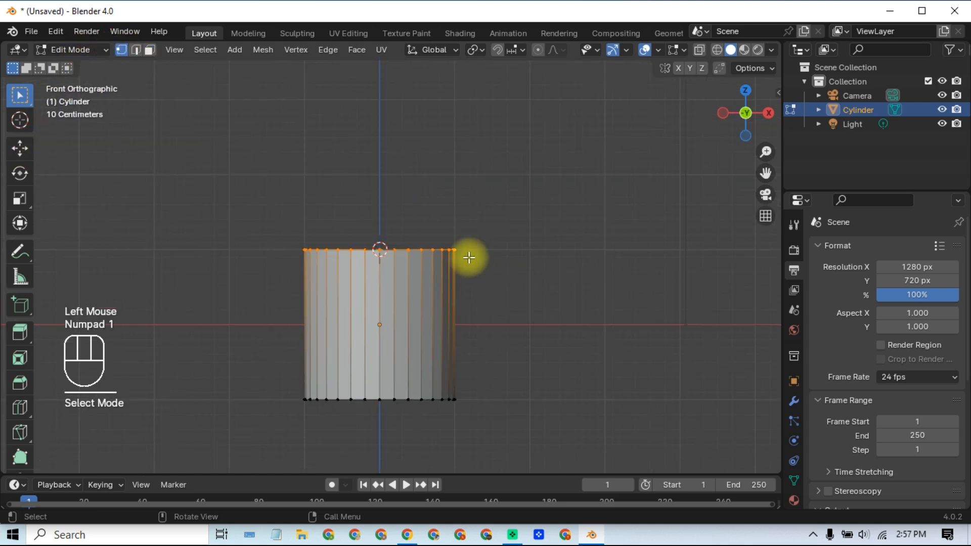
{"action": "scroll", "coordinate": [468, 253], "scroll_direction": "up", "scroll_amount": 3}
{"action": "left_click", "coordinate": [501, 245]}
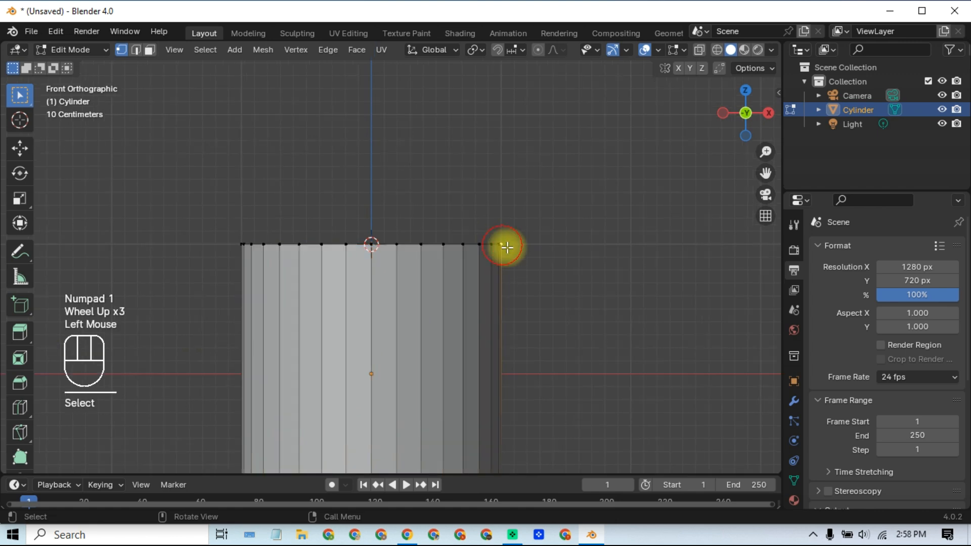
{"action": "middle_click_drag", "start_coordinate": [543, 282], "coordinate": [548, 343]}
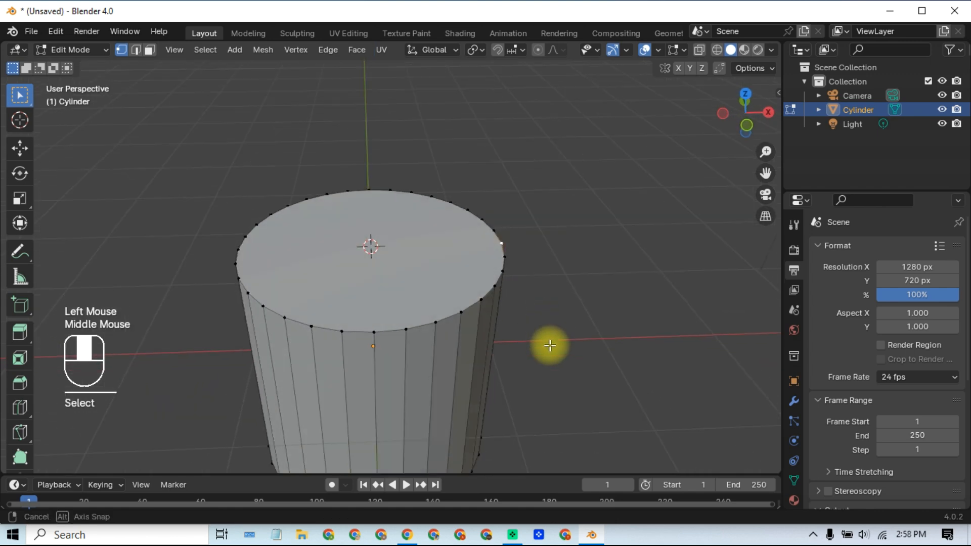
{"action": "key", "text": "KP_5"}
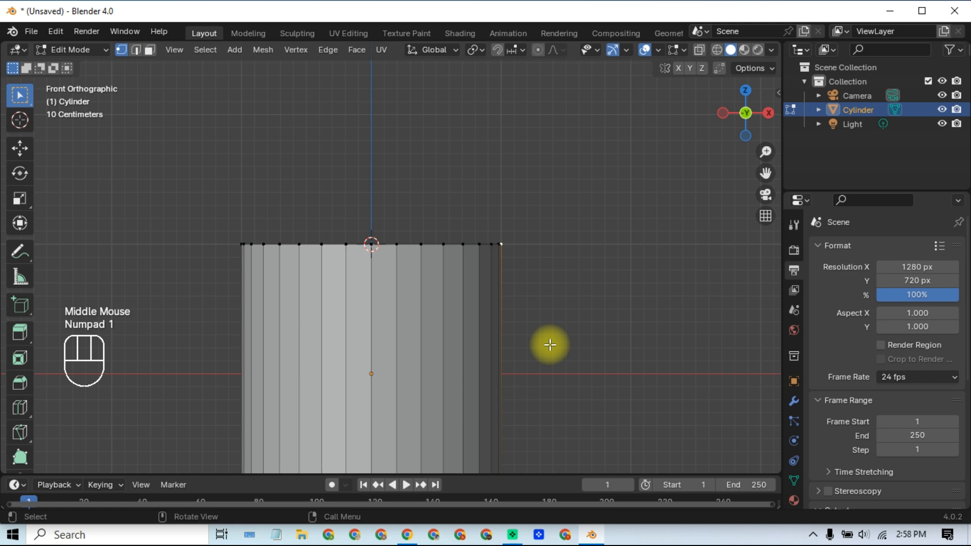
{"action": "key", "text": "KP_7"}
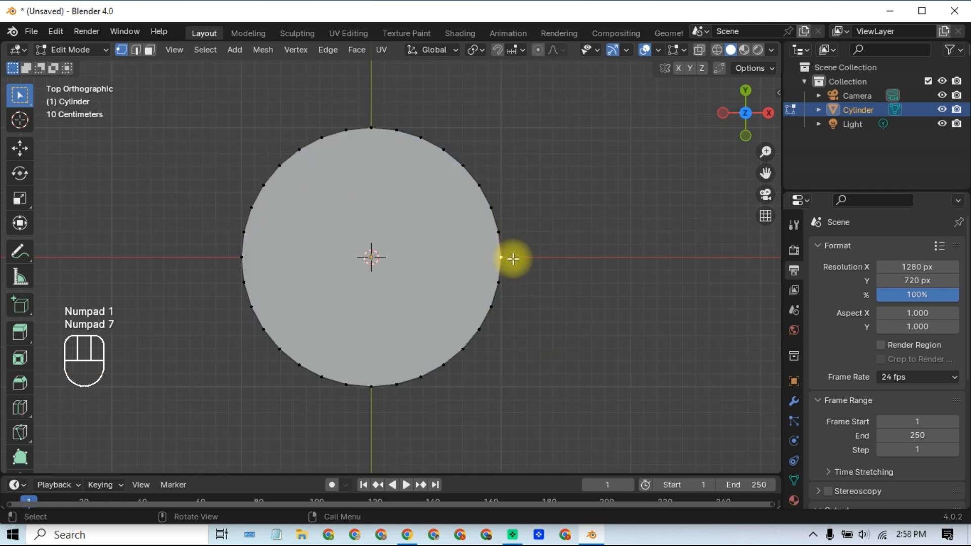
{"action": "key", "text": "KP_1"}
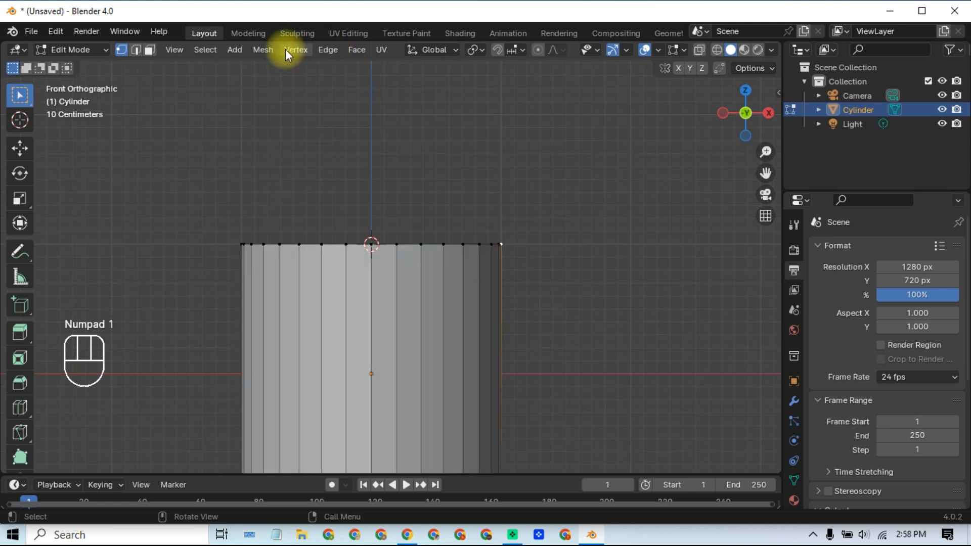
{"action": "left_click", "coordinate": [262, 50]}
{"action": "mouse_move", "coordinate": [286, 95]}
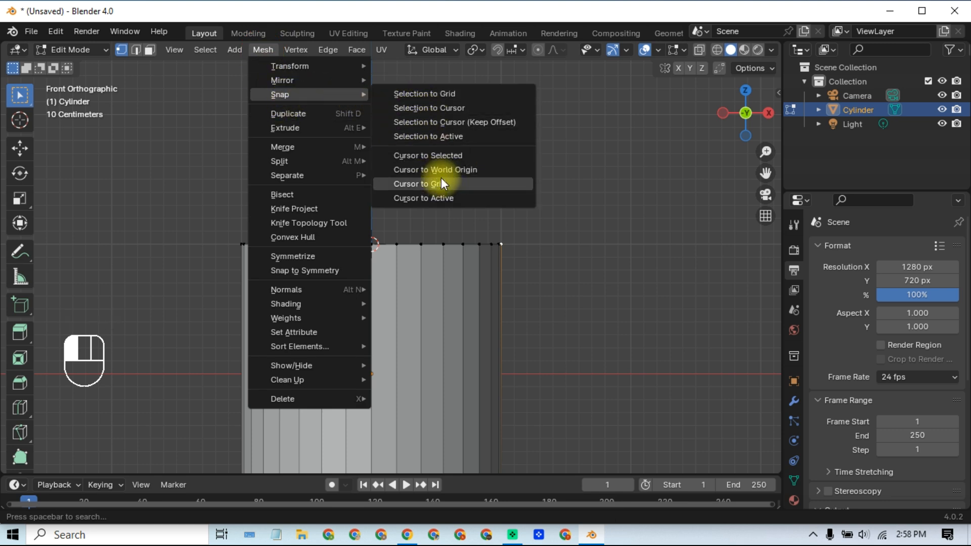
{"action": "left_click", "coordinate": [459, 158]}
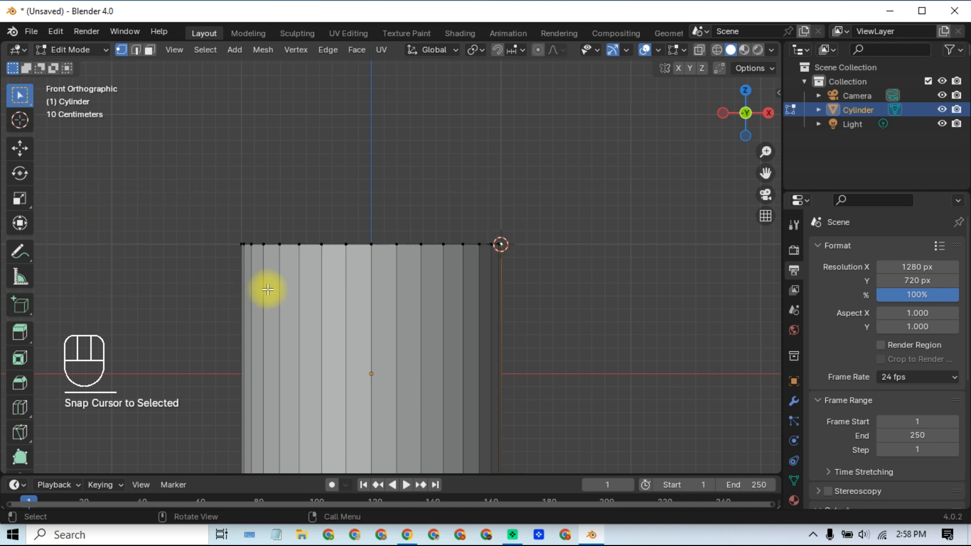
Select the cylinder's top face and spin it a quarter turn about the Y axis around the 3D cursor, using 6 steps
{"action": "middle_click_drag", "start_coordinate": [342, 295], "coordinate": [341, 319]}
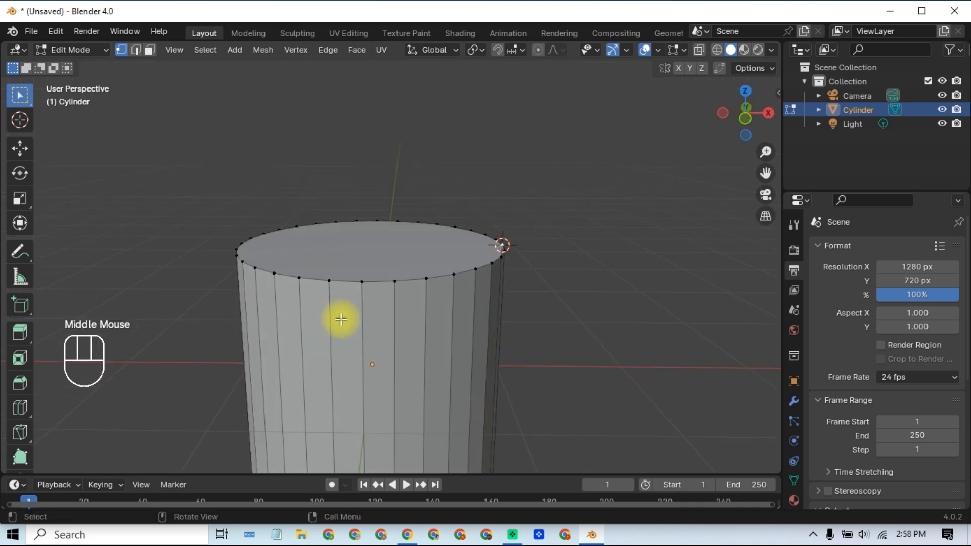
{"action": "left_click", "coordinate": [149, 50]}
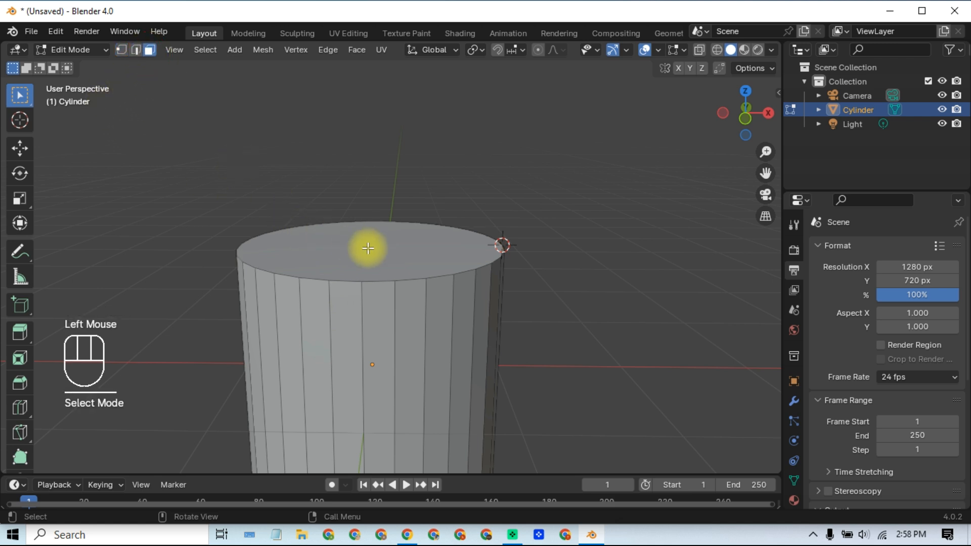
{"action": "double_click", "coordinate": [466, 254]}
{"action": "key", "text": "KP_1"}
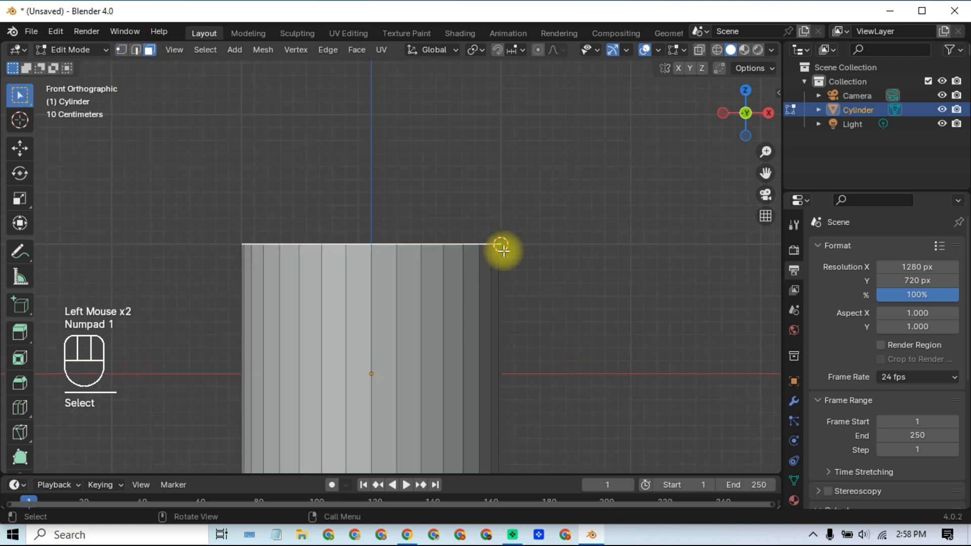
{"action": "scroll", "coordinate": [18, 412], "scroll_direction": "down", "scroll_amount": 3}
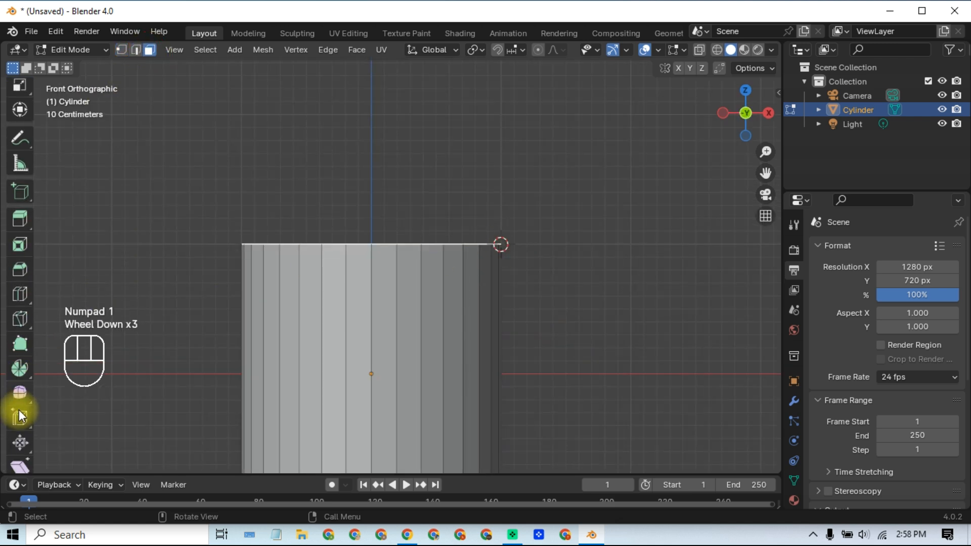
{"action": "left_click", "coordinate": [22, 372]}
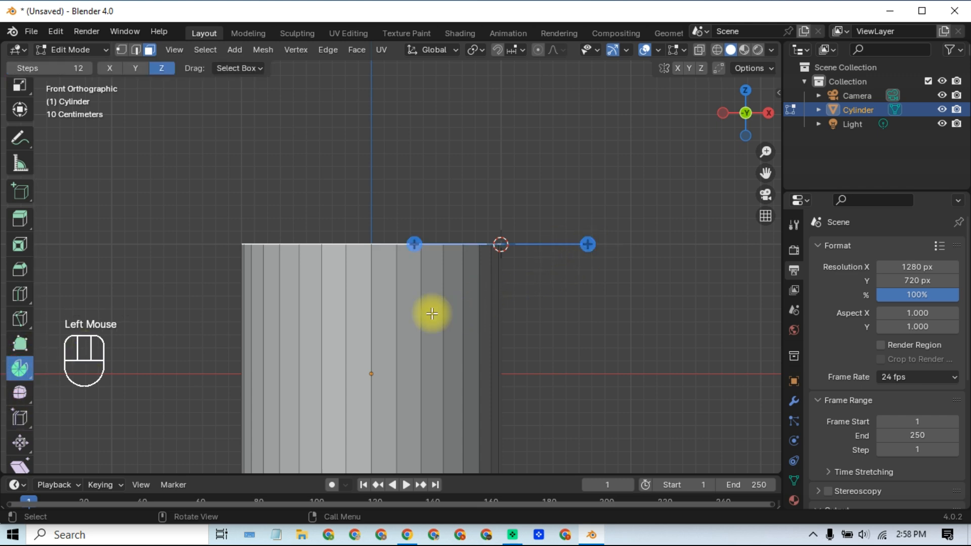
{"action": "left_click", "coordinate": [135, 68]}
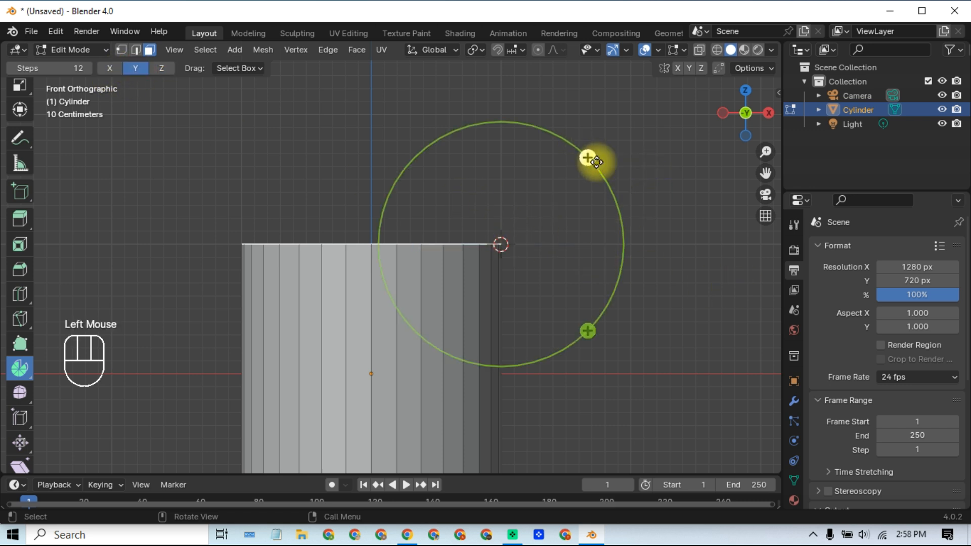
{"action": "left_click", "coordinate": [75, 68]}
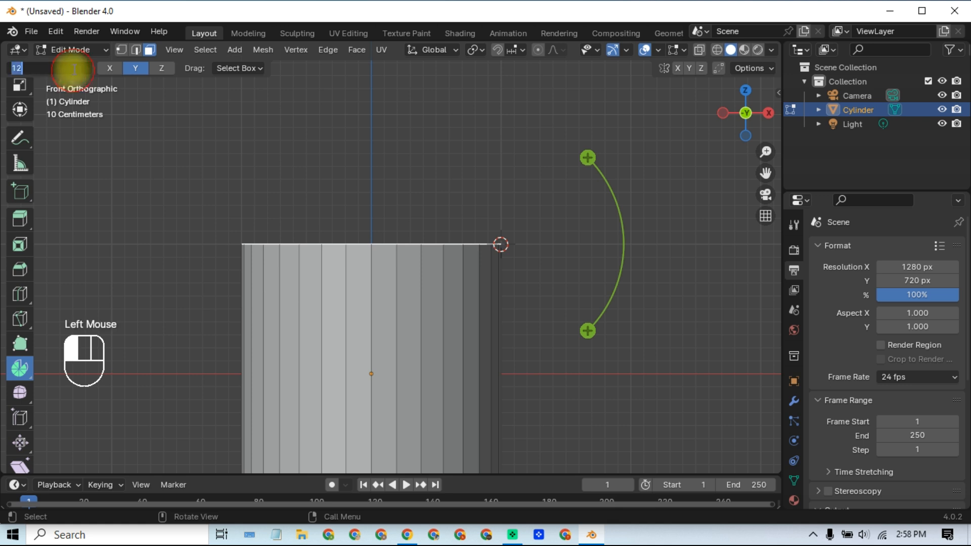
{"action": "key", "text": "Return"}
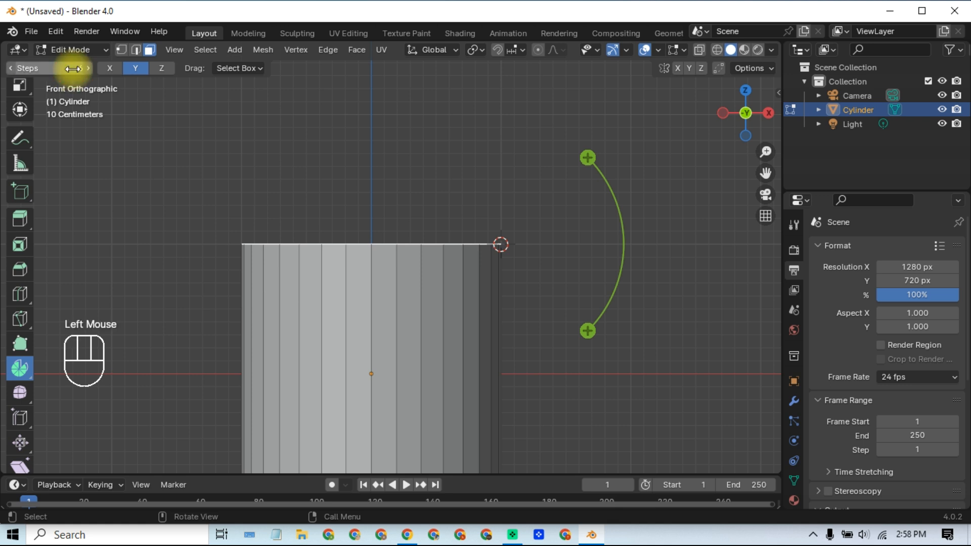
{"action": "left_click_drag", "start_coordinate": [591, 158], "coordinate": [584, 331]}
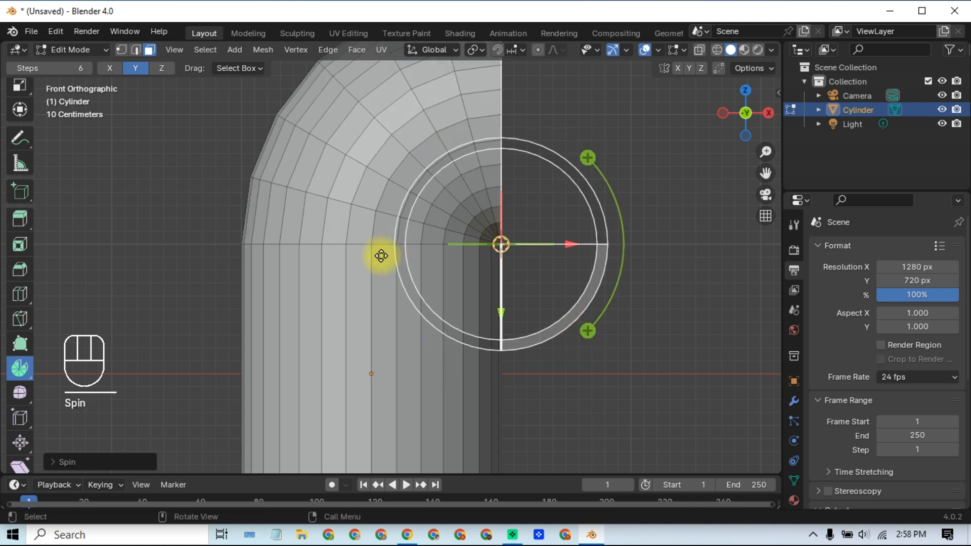
{"action": "scroll", "coordinate": [378, 266], "scroll_direction": "down", "scroll_amount": 3}
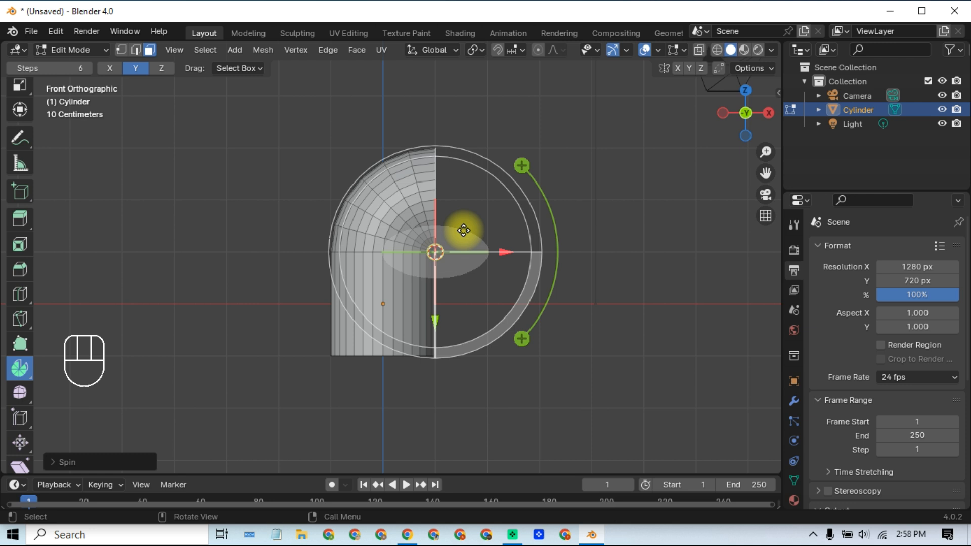
Extrude the elbow's open end face about 3.2 m along the global X axis to form a straight horizontal pipe section
{"action": "key", "text": "e"}
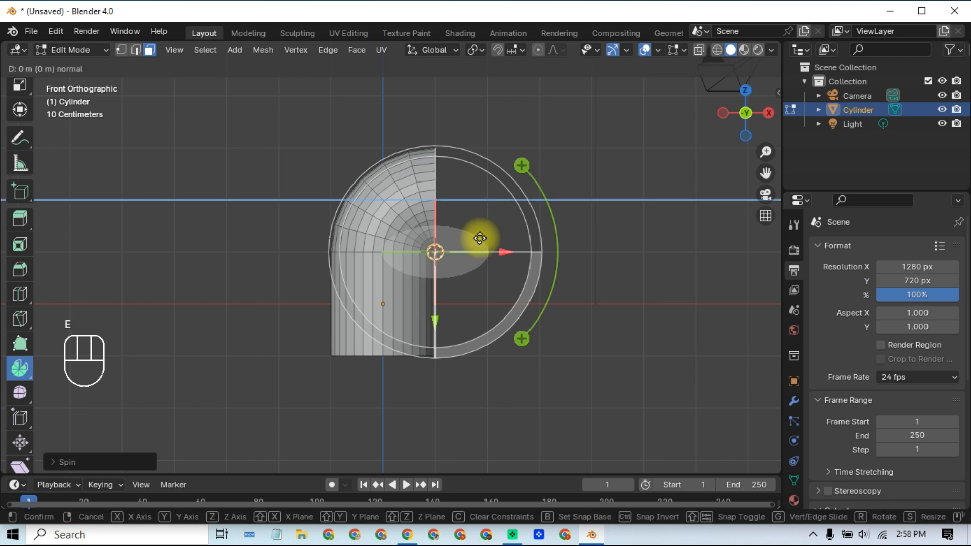
{"action": "key", "text": "x"}
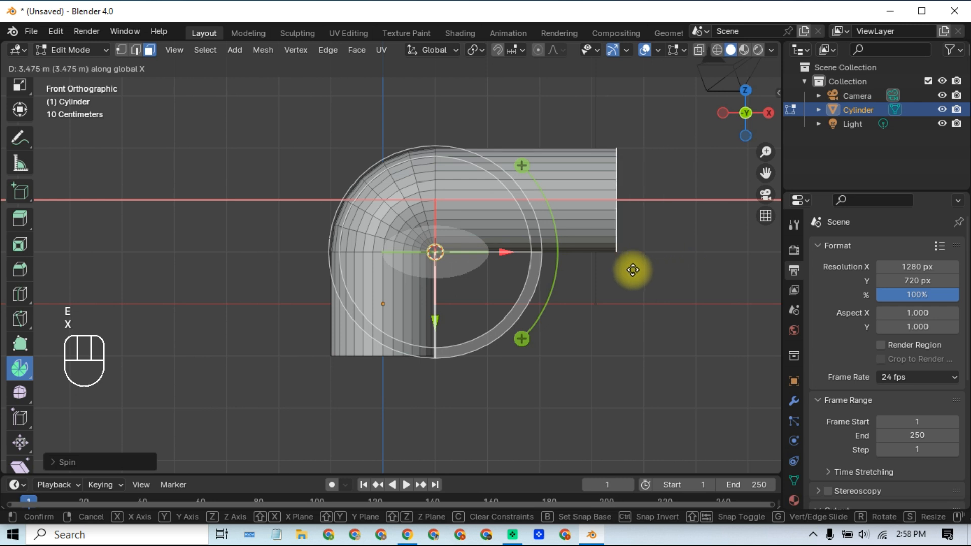
{"action": "left_click", "coordinate": [627, 269]}
{"action": "middle_click_drag", "start_coordinate": [549, 276], "coordinate": [399, 305], "text": "shift"}
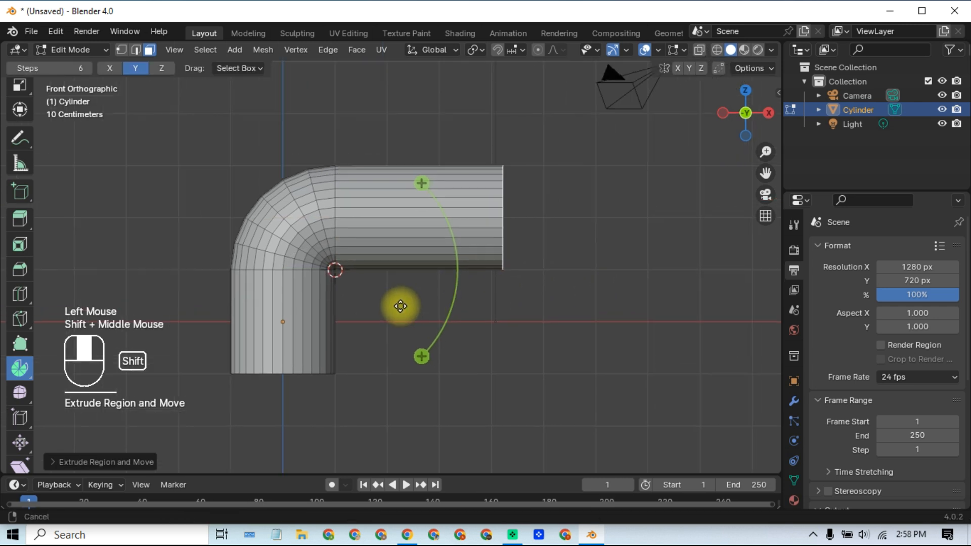
Switch the viewport shading to wireframe and return to editing the pipe's mesh
{"action": "key", "text": "Tab"}
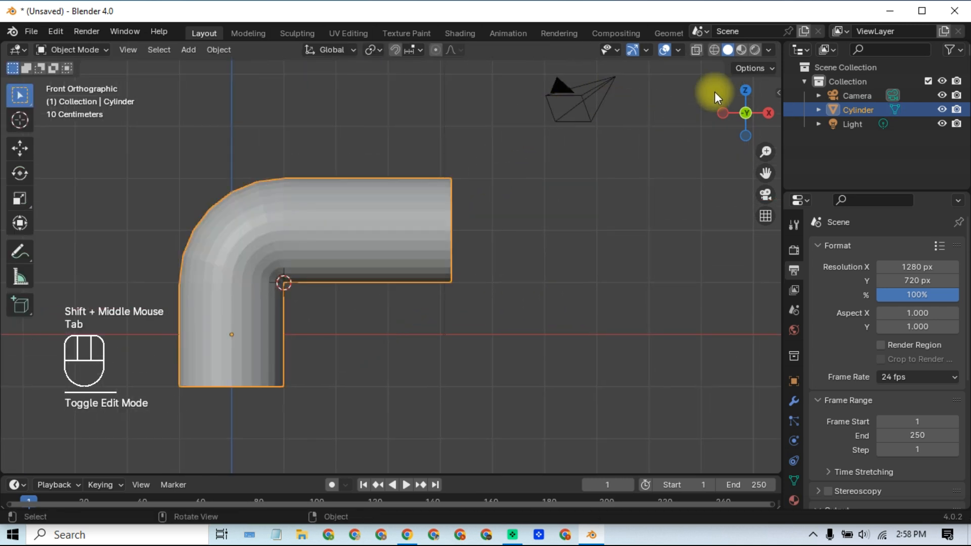
{"action": "left_click", "coordinate": [714, 50]}
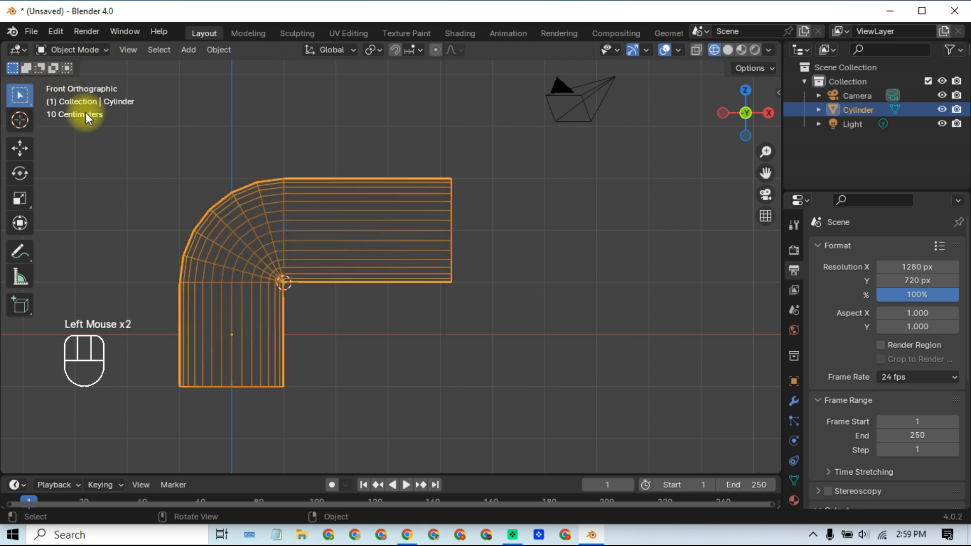
{"action": "key", "text": "Tab"}
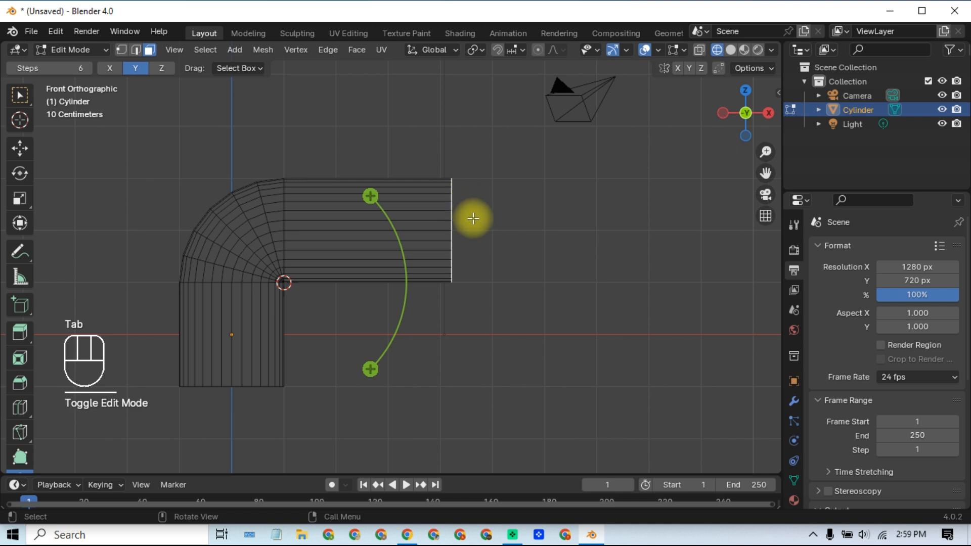
Select the topmost vertex on the rim at the horizontal section's open end in vertex select mode
{"action": "middle_click_drag", "start_coordinate": [470, 216], "coordinate": [449, 272], "text": "shift"}
{"action": "scroll", "coordinate": [439, 252], "scroll_direction": "down", "scroll_amount": 2}
{"action": "scroll", "coordinate": [437, 241], "scroll_direction": "up", "scroll_amount": 5}
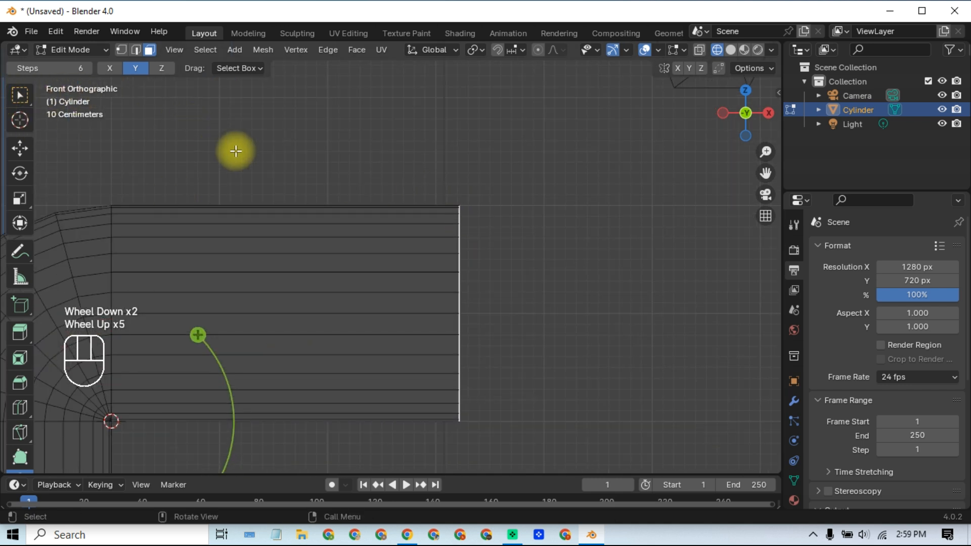
{"action": "left_click", "coordinate": [120, 50]}
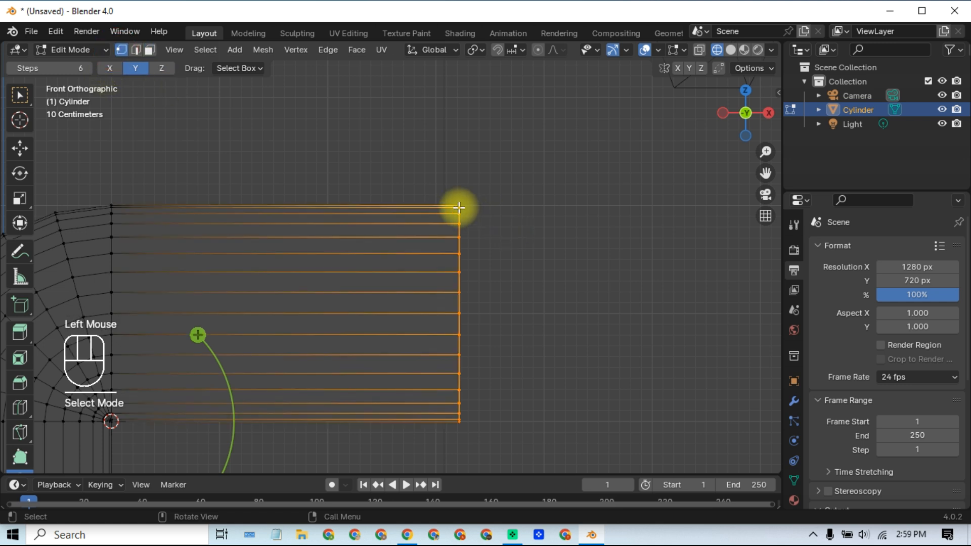
{"action": "double_click", "coordinate": [459, 206]}
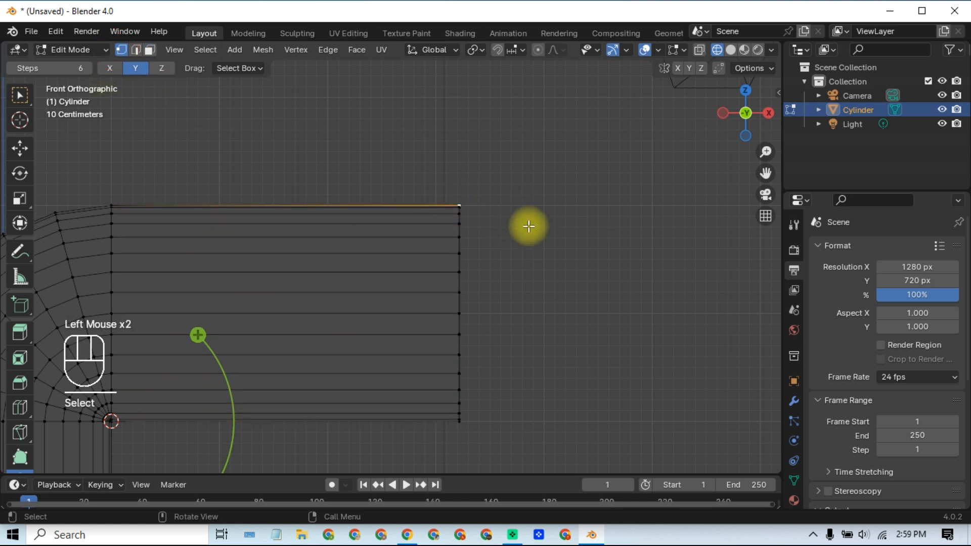
{"action": "middle_click_drag", "start_coordinate": [528, 245], "coordinate": [425, 271]}
{"action": "key", "text": "KP_1"}
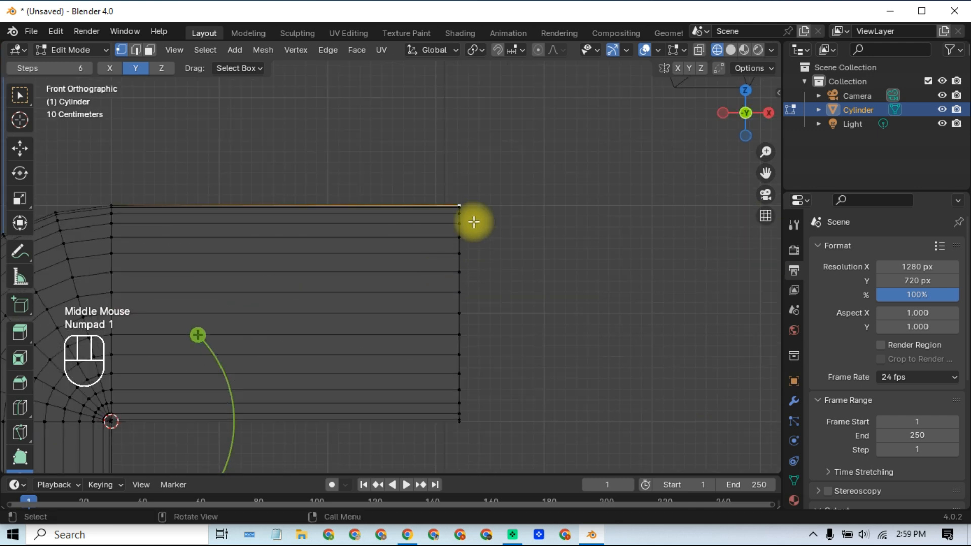
{"action": "left_click", "coordinate": [149, 50]}
{"action": "middle_click_drag", "start_coordinate": [511, 249], "coordinate": [485, 259]}
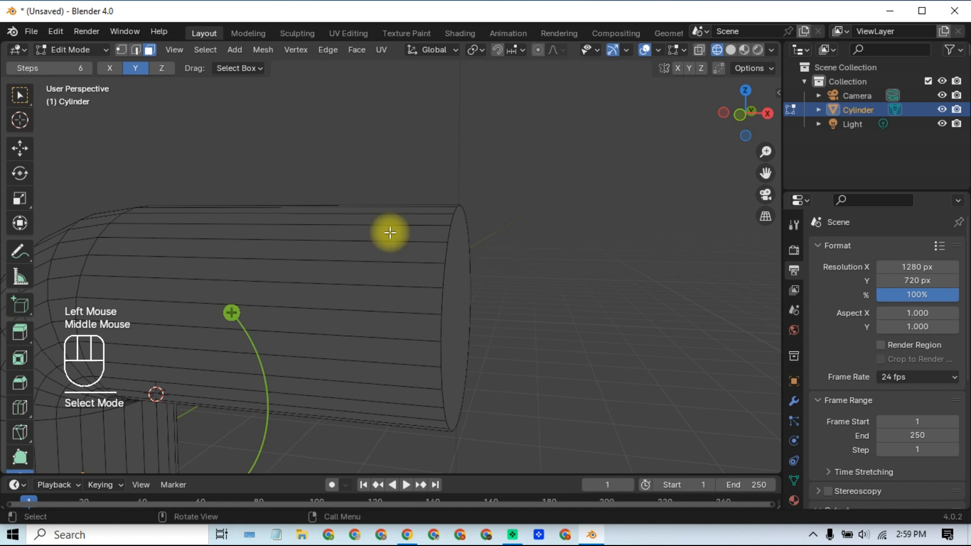
{"action": "left_click", "coordinate": [121, 50]}
{"action": "mouse_move", "coordinate": [477, 227]}
{"action": "middle_mouse_down"}
{"action": "mouse_move", "coordinate": [470, 244]}
{"action": "mouse_move", "coordinate": [470, 234]}
{"action": "middle_mouse_up"}
{"action": "left_click", "coordinate": [457, 205]}
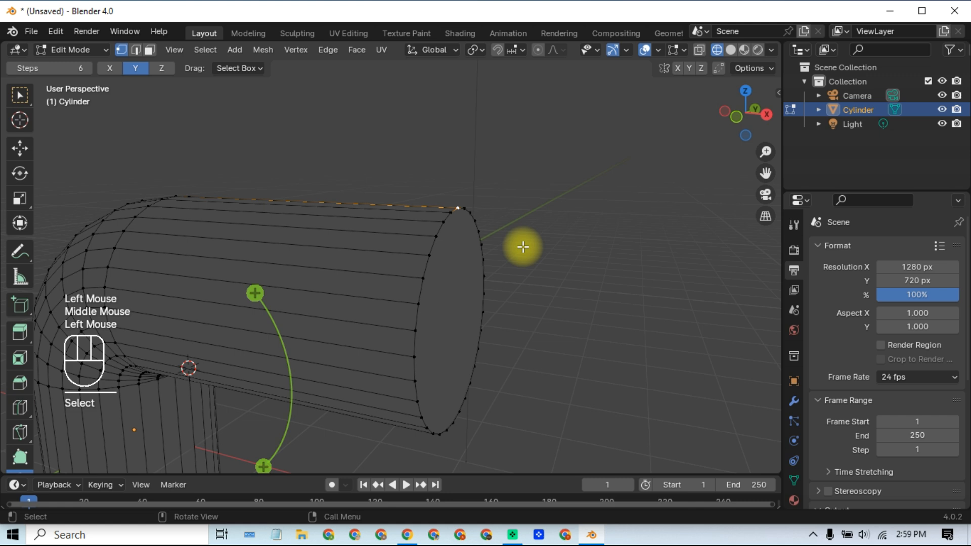
Check the selected rim vertex in top and front views, and snap the 3D cursor to it
{"action": "key", "text": "KP_7"}
{"action": "key", "text": "KP_7"}
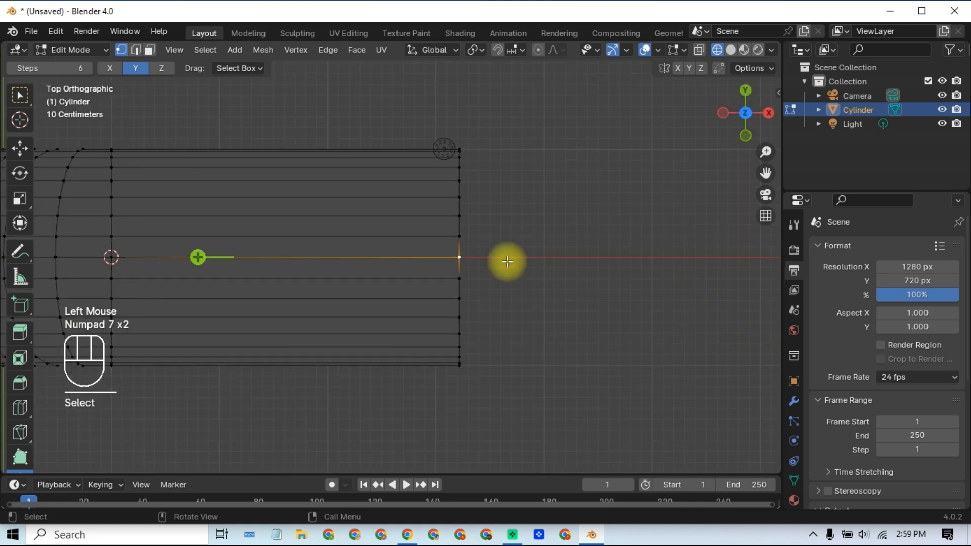
{"action": "key", "text": "KP_1"}
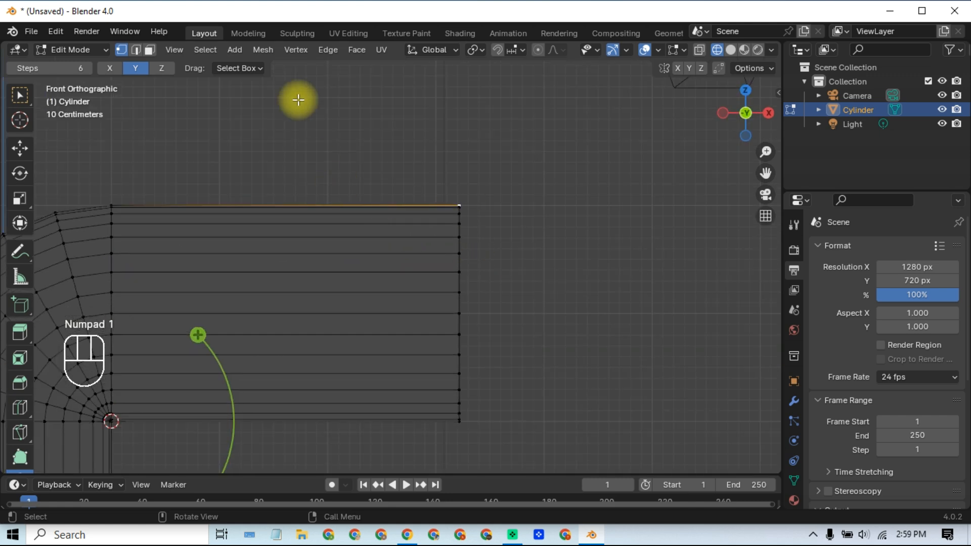
{"action": "left_click", "coordinate": [261, 49]}
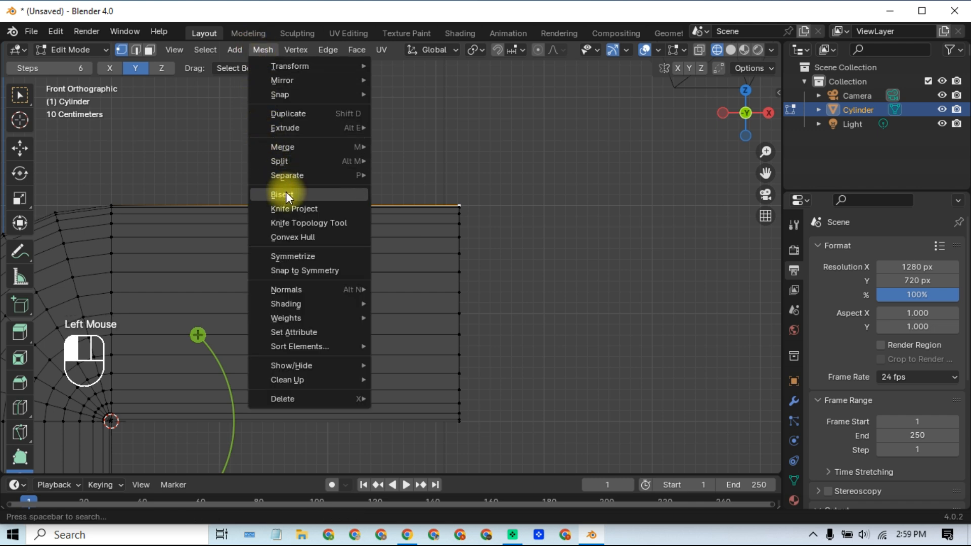
{"action": "mouse_move", "coordinate": [286, 93]}
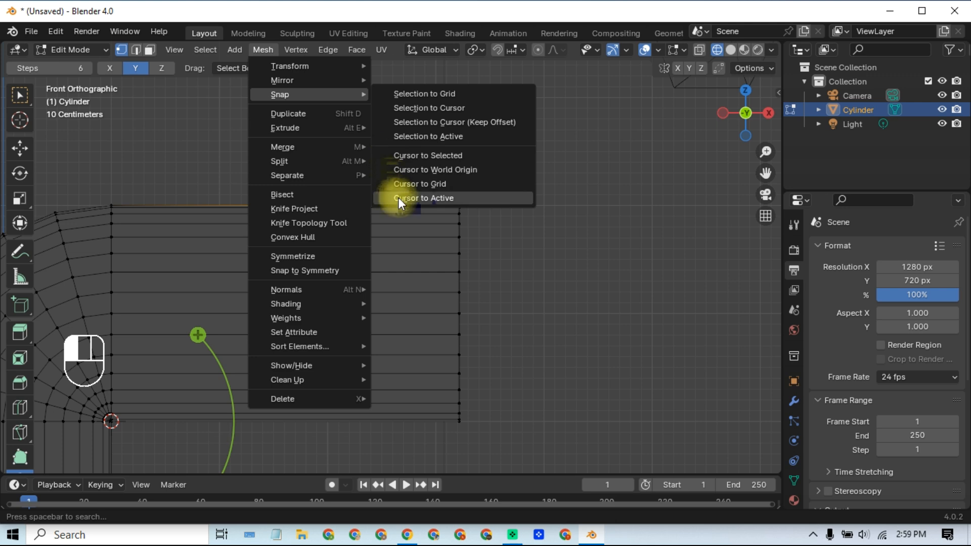
{"action": "left_click", "coordinate": [416, 157]}
{"action": "scroll", "coordinate": [365, 260], "scroll_direction": "down", "scroll_amount": 2}
{"action": "middle_click_drag", "start_coordinate": [349, 260], "coordinate": [322, 320], "text": "shift"}
{"action": "scroll", "coordinate": [426, 255], "scroll_direction": "down", "scroll_amount": 2}
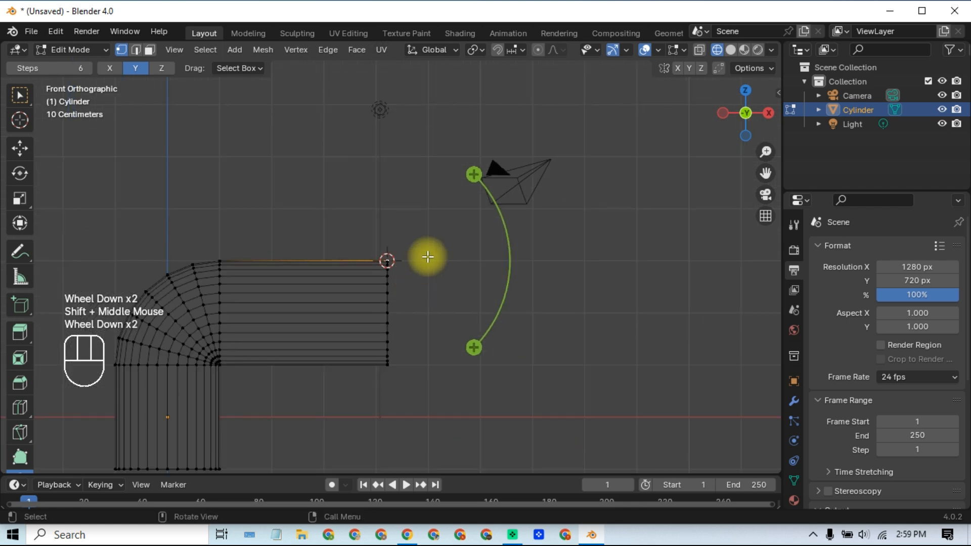
{"action": "scroll", "coordinate": [384, 263], "scroll_direction": "down", "scroll_amount": 2}
{"action": "scroll", "coordinate": [348, 267], "scroll_direction": "down", "scroll_amount": 1}
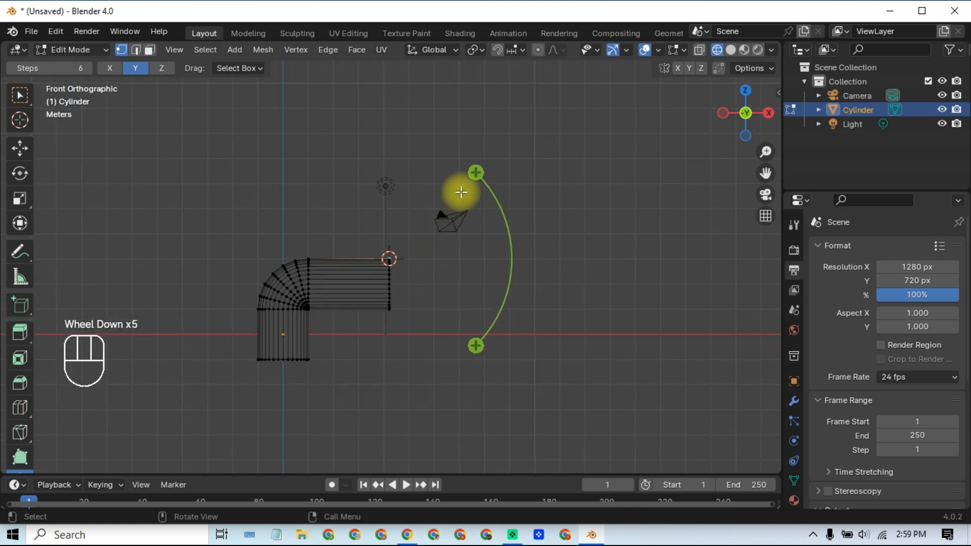
{"action": "left_click_drag", "start_coordinate": [445, 155], "coordinate": [425, 143]}
{"action": "key", "text": "ctrl+z"}
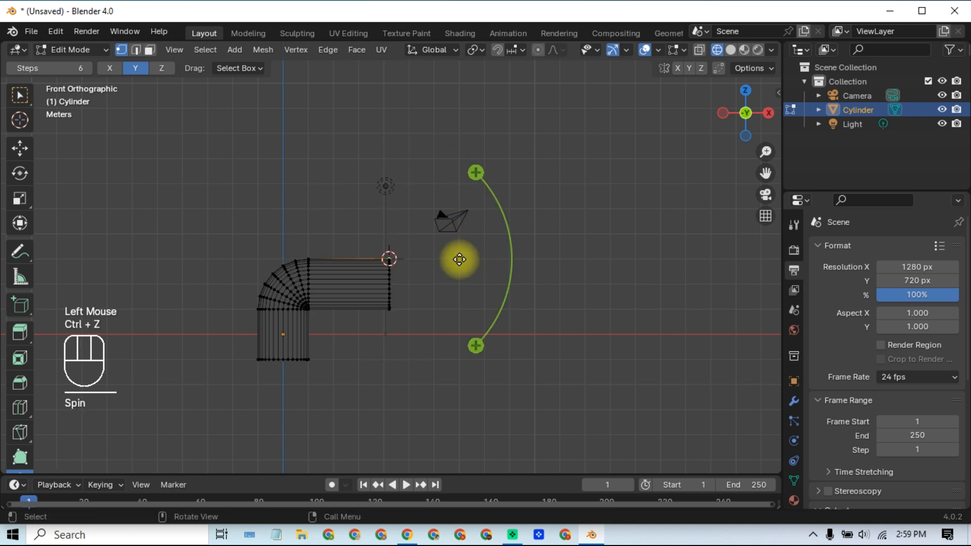
Select the horizontal section's end face and spin it upward about 50° around the 3D cursor on the Y axis, using 6 steps
{"action": "scroll", "coordinate": [458, 253], "scroll_direction": "up", "scroll_amount": 1}
{"action": "left_click", "coordinate": [150, 49]}
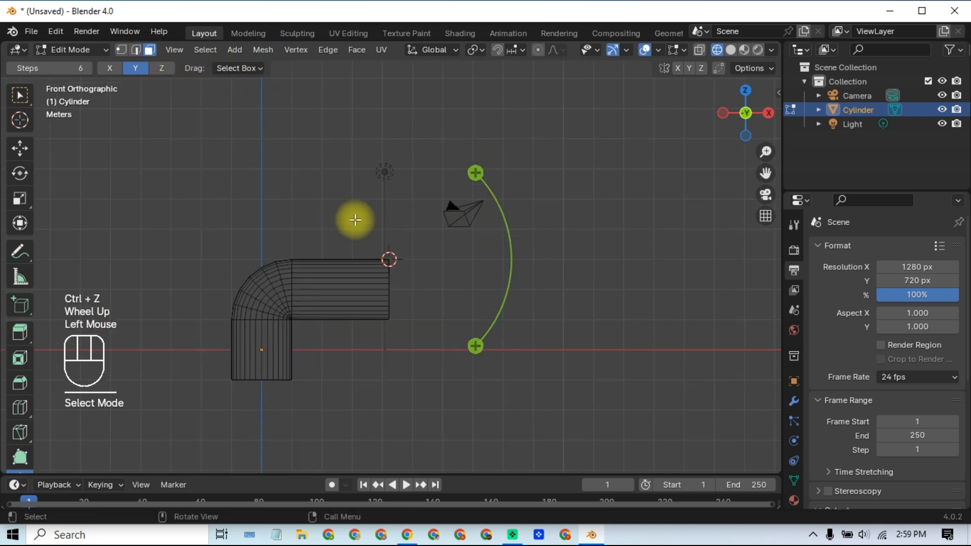
{"action": "middle_click_drag", "start_coordinate": [440, 271], "coordinate": [410, 278]}
{"action": "left_click", "coordinate": [387, 287]}
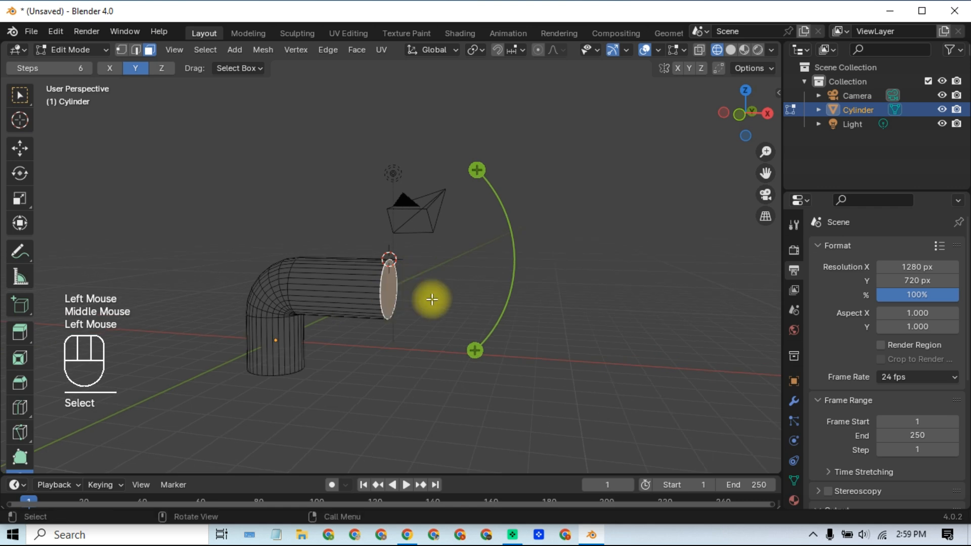
{"action": "key", "text": "KP_1"}
{"action": "left_click_drag", "start_coordinate": [474, 171], "coordinate": [377, 103]}
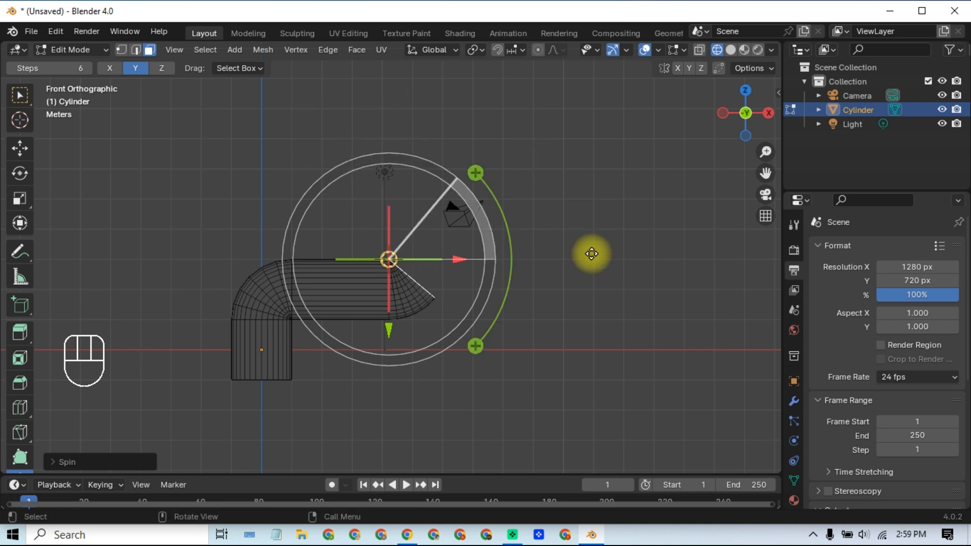
{"action": "left_click", "coordinate": [584, 258]}
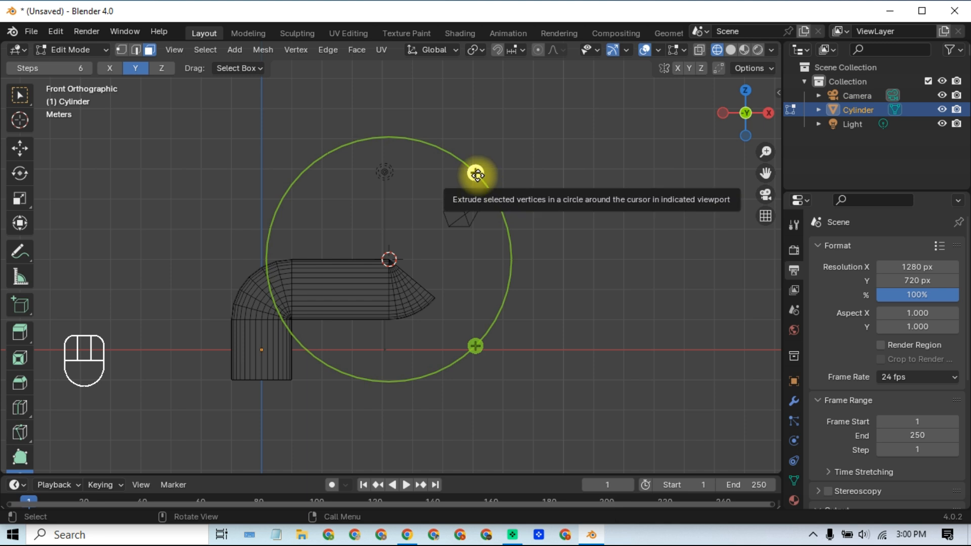
{"action": "left_click_drag", "start_coordinate": [476, 174], "coordinate": [447, 150]}
{"action": "key", "text": "ctrl+z"}
{"action": "left_click", "coordinate": [579, 263]}
{"action": "middle_click_drag", "start_coordinate": [578, 262], "coordinate": [450, 310]}
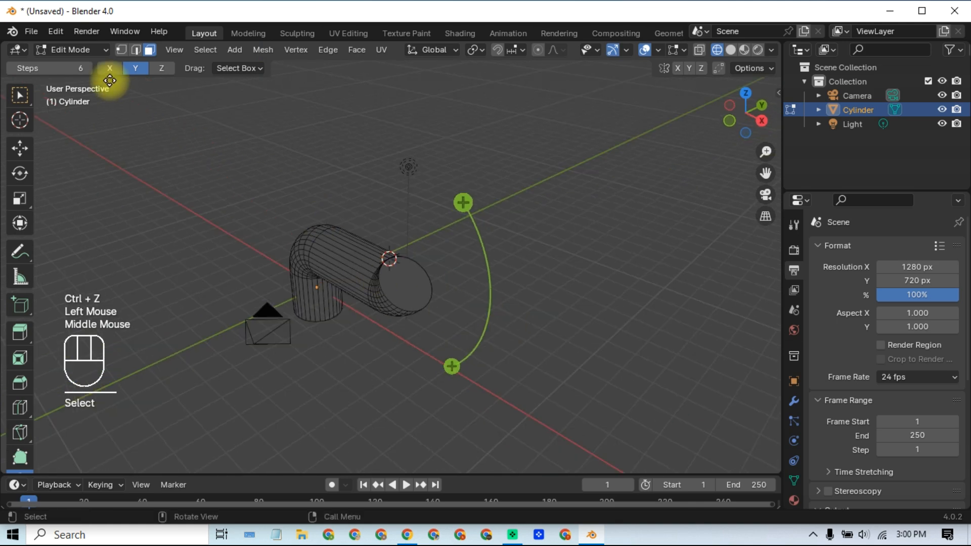
Select the end face of the second bend and extrude it about 3.3 m along its normal
{"action": "left_click", "coordinate": [422, 291]}
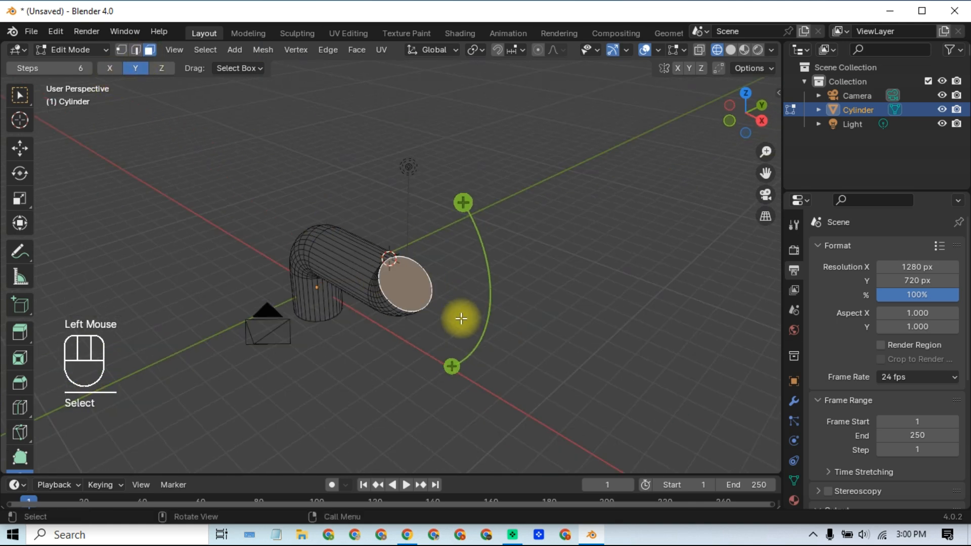
{"action": "key", "text": "KP_1"}
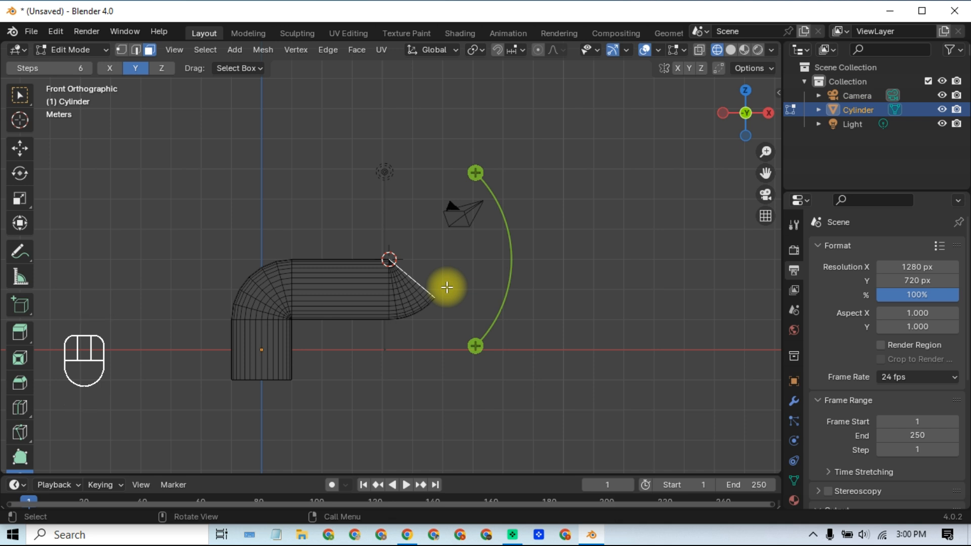
{"action": "key", "text": "e"}
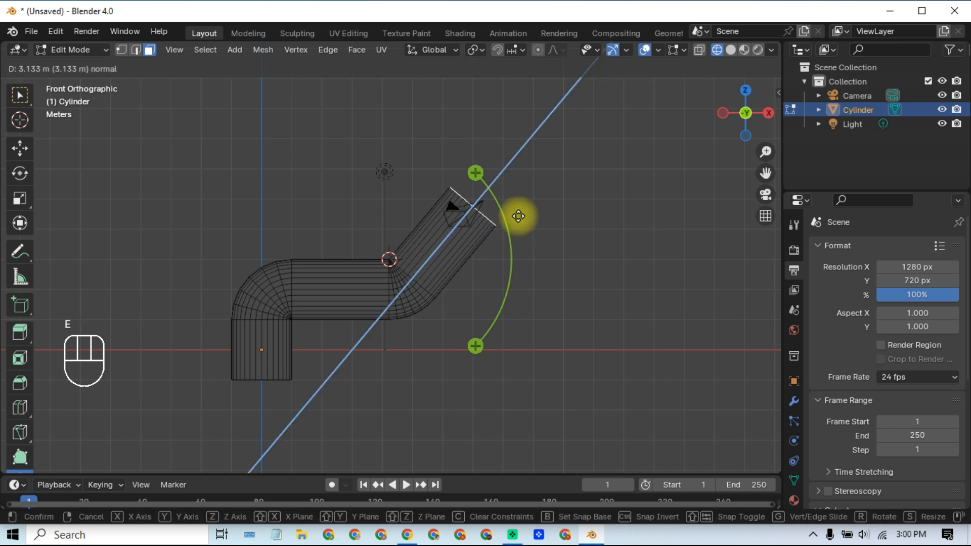
{"action": "left_click", "coordinate": [518, 217]}
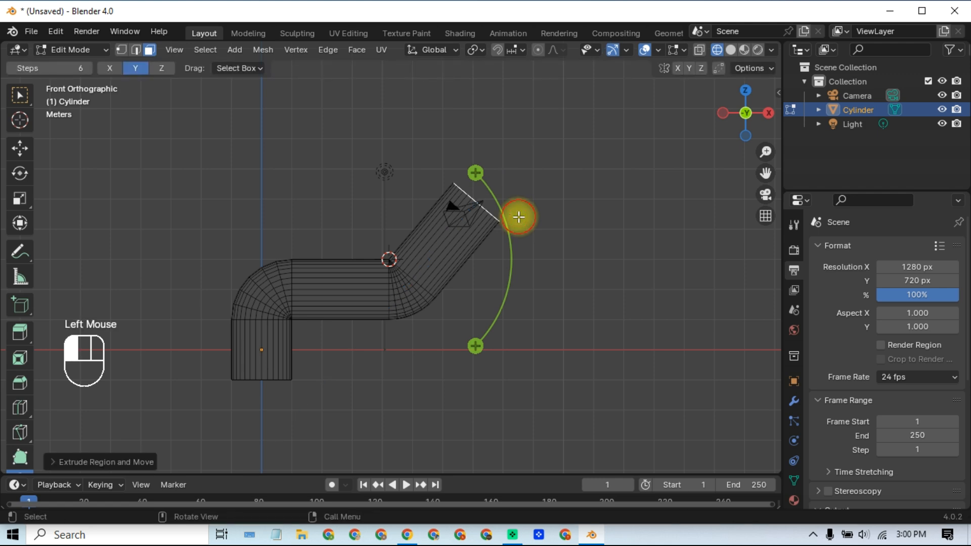
Select the lowest rim vertex at the slanted section's open end in vertex select mode and snap the 3D cursor to it
{"action": "key", "text": "Tab"}
{"action": "middle_click_drag", "start_coordinate": [523, 242], "coordinate": [430, 268], "text": "shift"}
{"action": "scroll", "coordinate": [427, 246], "scroll_direction": "up", "scroll_amount": 2}
{"action": "scroll", "coordinate": [460, 221], "scroll_direction": "up", "scroll_amount": 1}
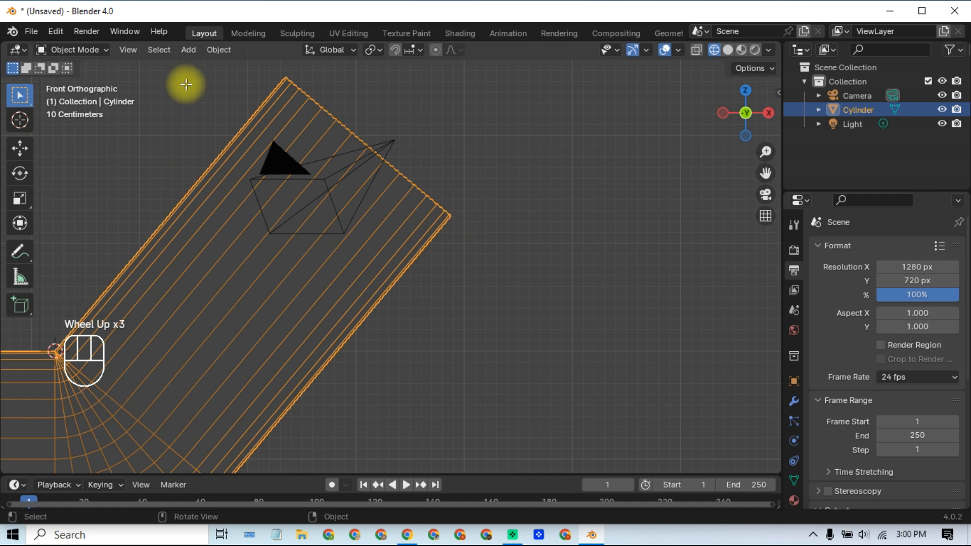
{"action": "key", "text": "Tab"}
{"action": "left_click", "coordinate": [121, 49]}
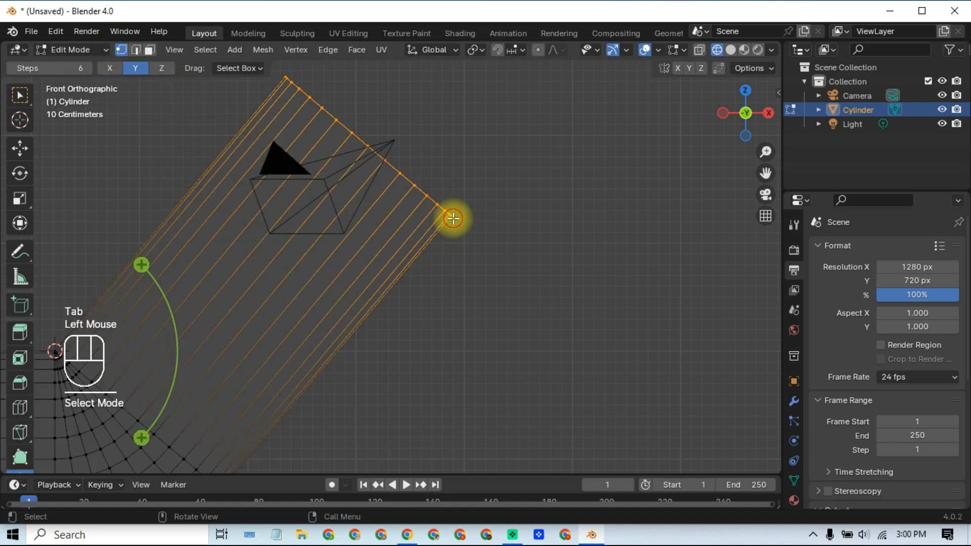
{"action": "left_click", "coordinate": [452, 218]}
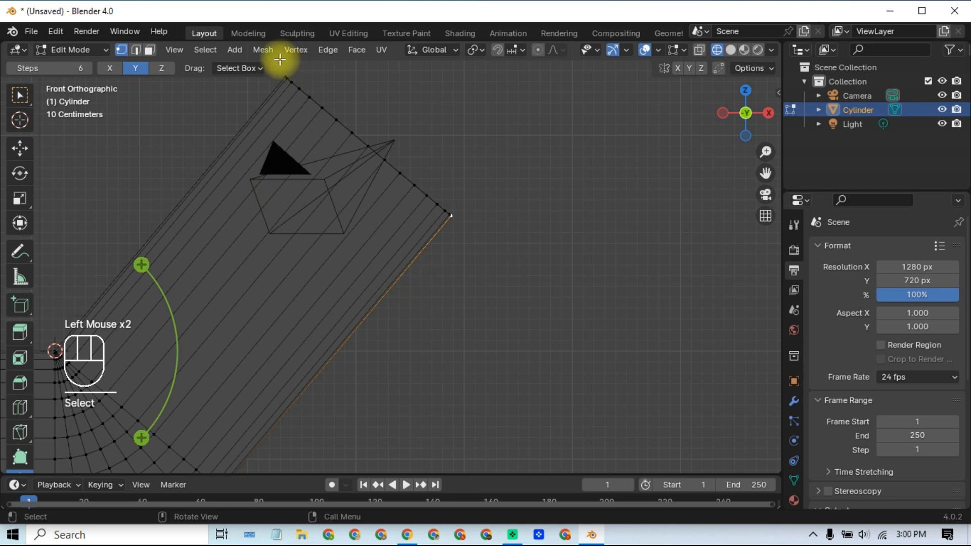
{"action": "left_click", "coordinate": [263, 50]}
{"action": "mouse_move", "coordinate": [288, 96]}
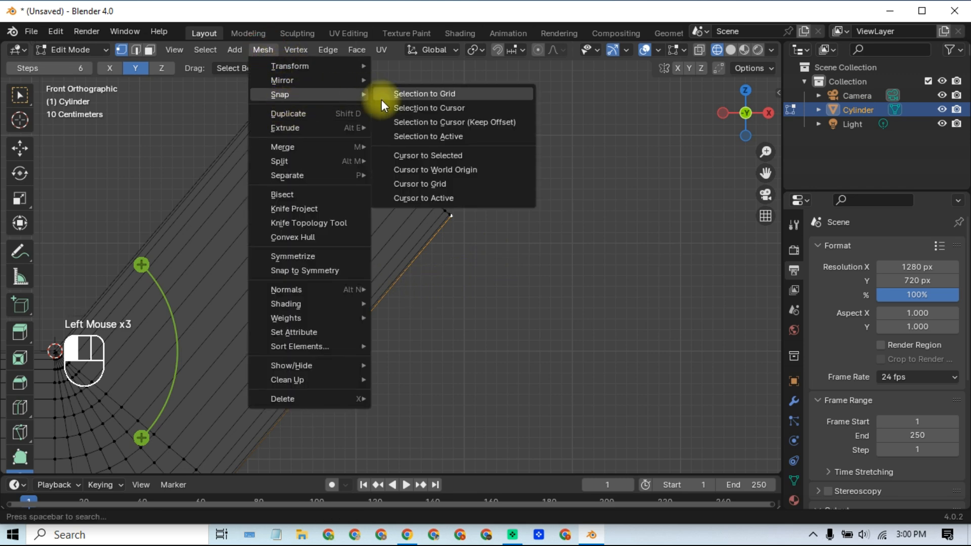
{"action": "left_click", "coordinate": [420, 156]}
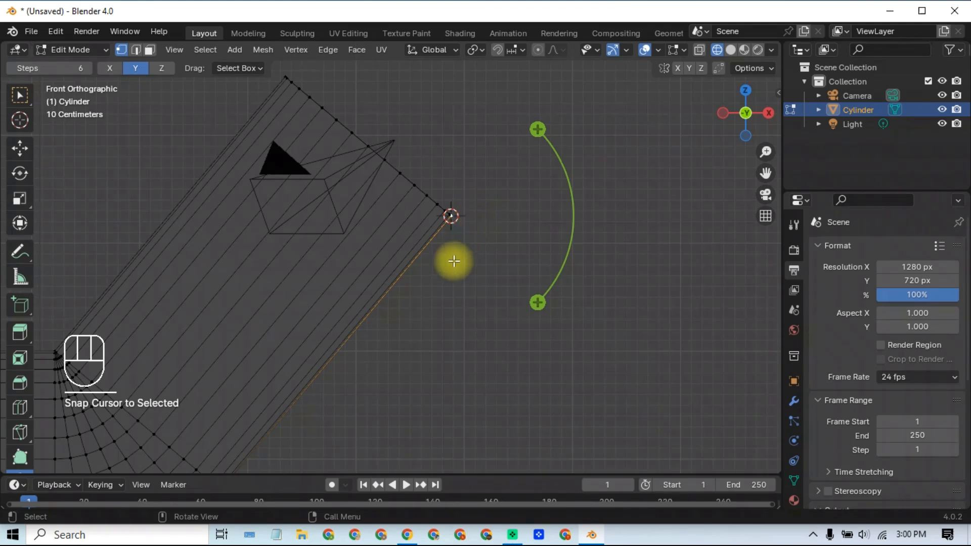
Select the slanted section's end face and spin it about the Y axis around the 3D cursor until the face is vertical, using 6 steps
{"action": "left_click", "coordinate": [150, 49]}
{"action": "middle_click_drag", "start_coordinate": [425, 191], "coordinate": [375, 224]}
{"action": "left_click", "coordinate": [386, 180]}
{"action": "key", "text": "KP_1"}
{"action": "scroll", "coordinate": [342, 258], "scroll_direction": "down", "scroll_amount": 2}
{"action": "scroll", "coordinate": [342, 259], "scroll_direction": "down", "scroll_amount": 2}
{"action": "left_click_drag", "start_coordinate": [508, 150], "coordinate": [546, 278], "text": "ctrl"}
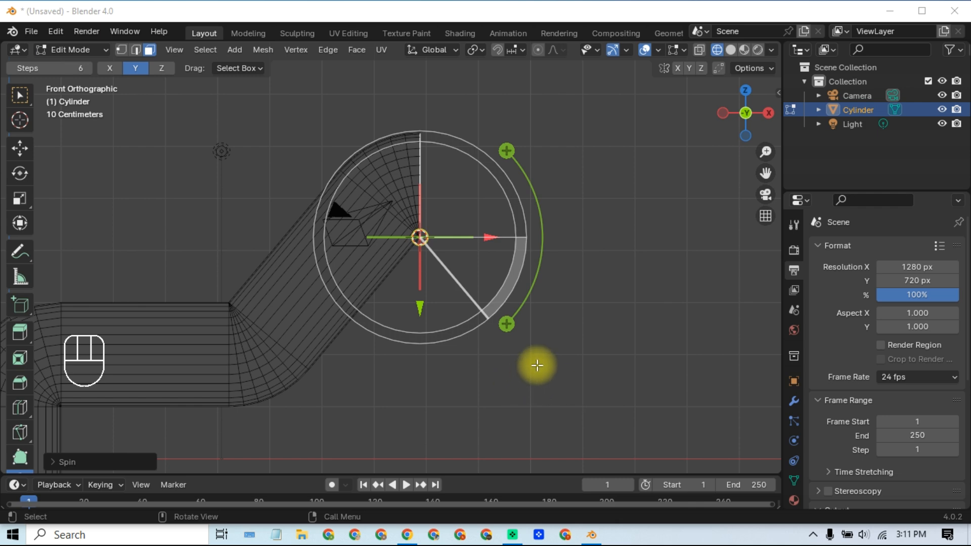
{"action": "mouse_move", "coordinate": [542, 383]}
{"action": "middle_mouse_down"}
{"action": "mouse_move", "coordinate": [511, 383]}
{"action": "mouse_move", "coordinate": [561, 385]}
{"action": "mouse_move", "coordinate": [532, 387]}
{"action": "middle_mouse_up"}
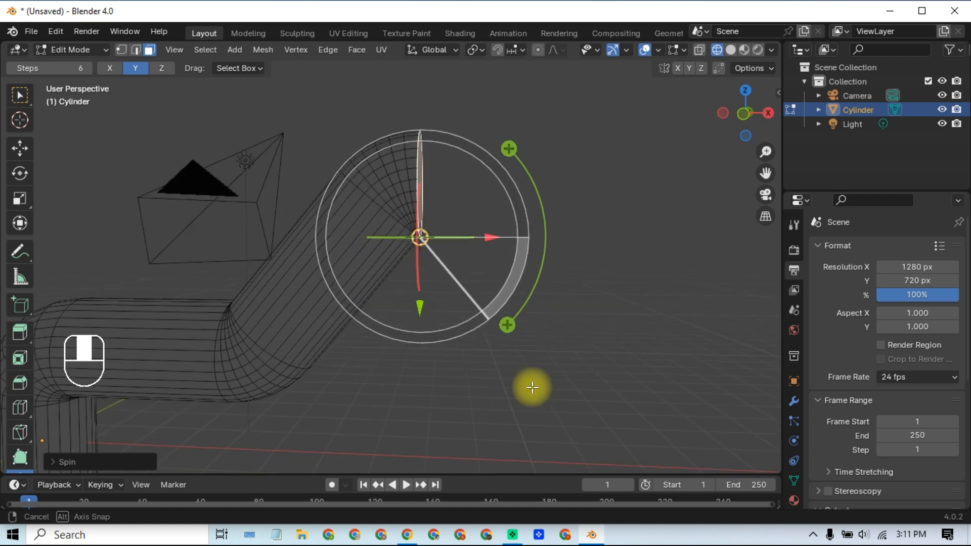
Set the Spin tool's rotation axis to Z for the bend at the pipe's open end
{"action": "middle_click_drag", "start_coordinate": [542, 318], "coordinate": [340, 356]}
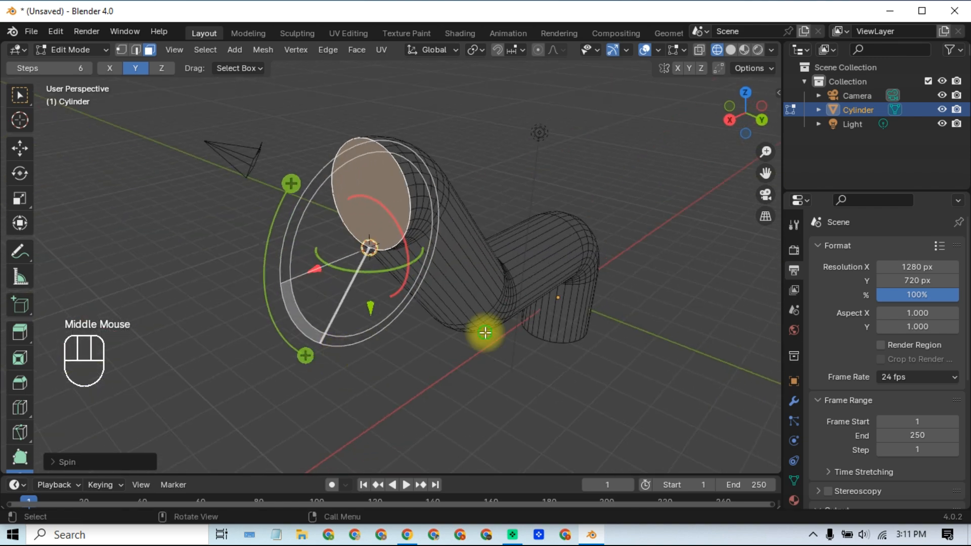
{"action": "middle_click_drag", "start_coordinate": [480, 331], "coordinate": [475, 368]}
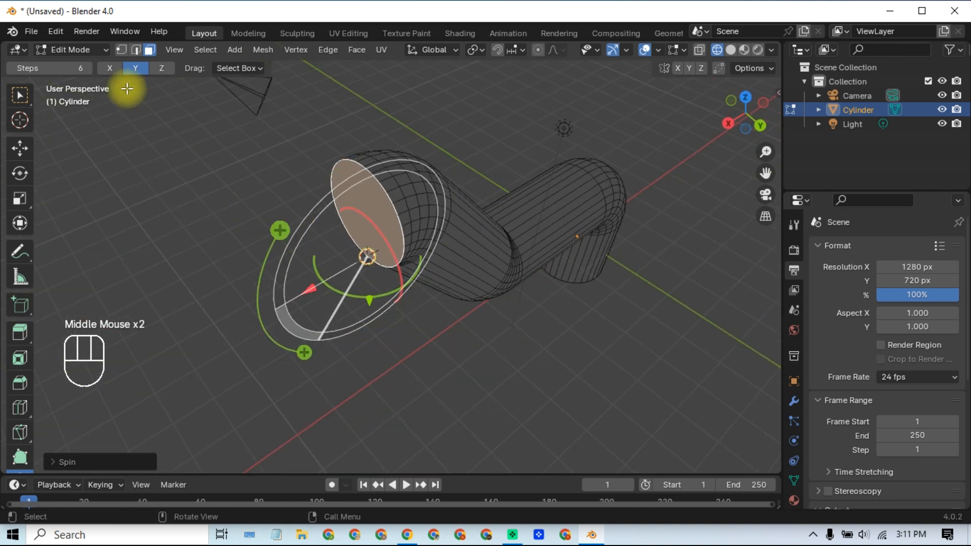
{"action": "left_click", "coordinate": [111, 68]}
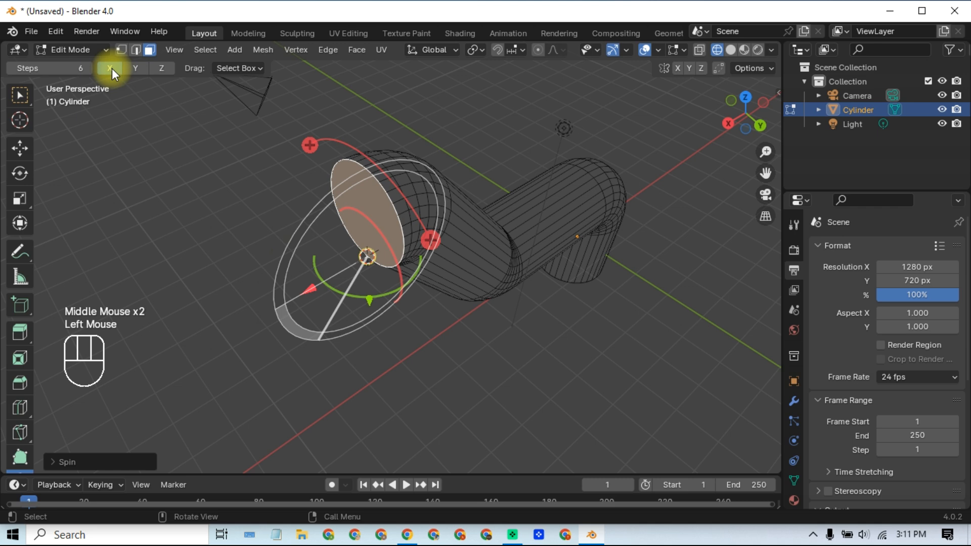
{"action": "left_click", "coordinate": [156, 69]}
{"action": "mouse_move", "coordinate": [250, 293]}
{"action": "middle_mouse_down"}
{"action": "mouse_move", "coordinate": [284, 275]}
{"action": "mouse_move", "coordinate": [225, 274]}
{"action": "mouse_move", "coordinate": [251, 277]}
{"action": "middle_mouse_up"}
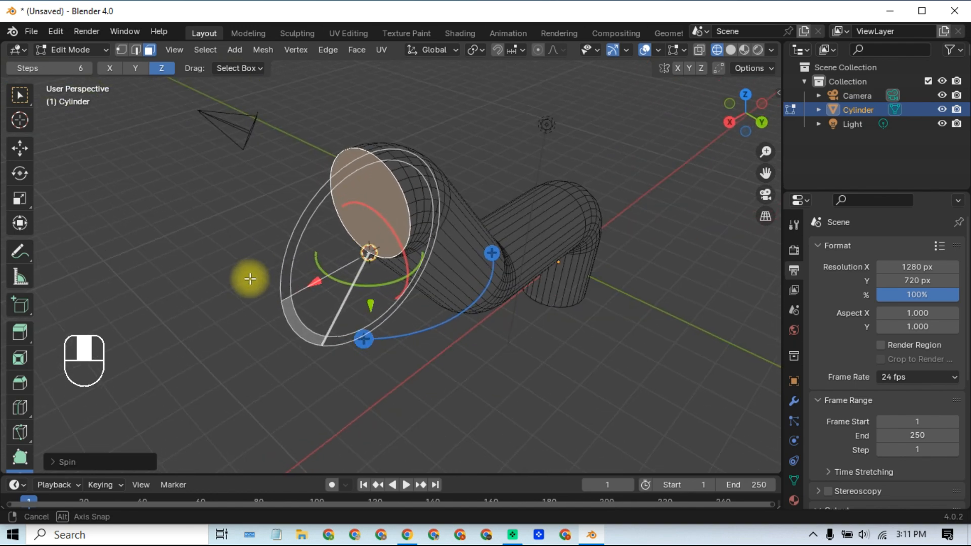
In vertex select mode, select the mid-height rim vertex on the open end's +Y side and snap the 3D cursor to it
{"action": "left_click", "coordinate": [120, 51]}
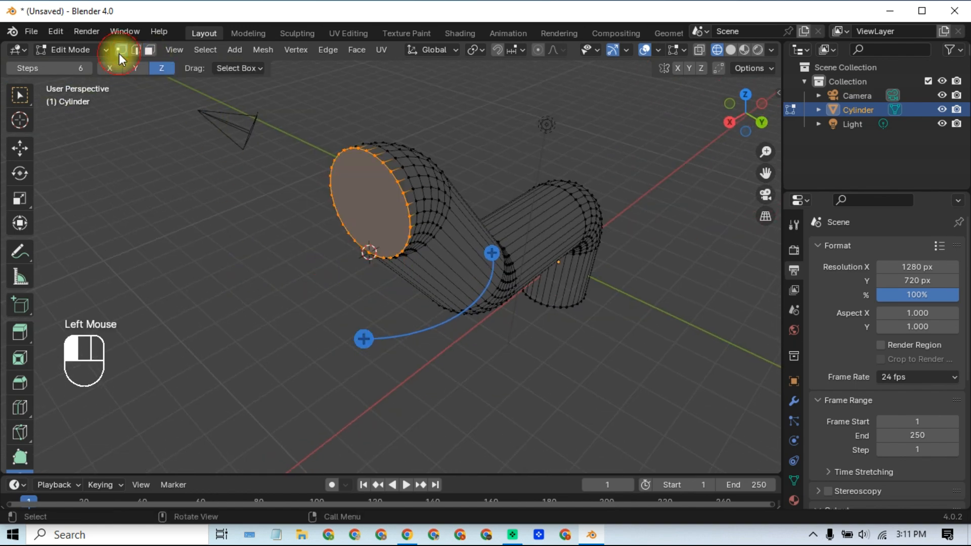
{"action": "left_click", "coordinate": [412, 230]}
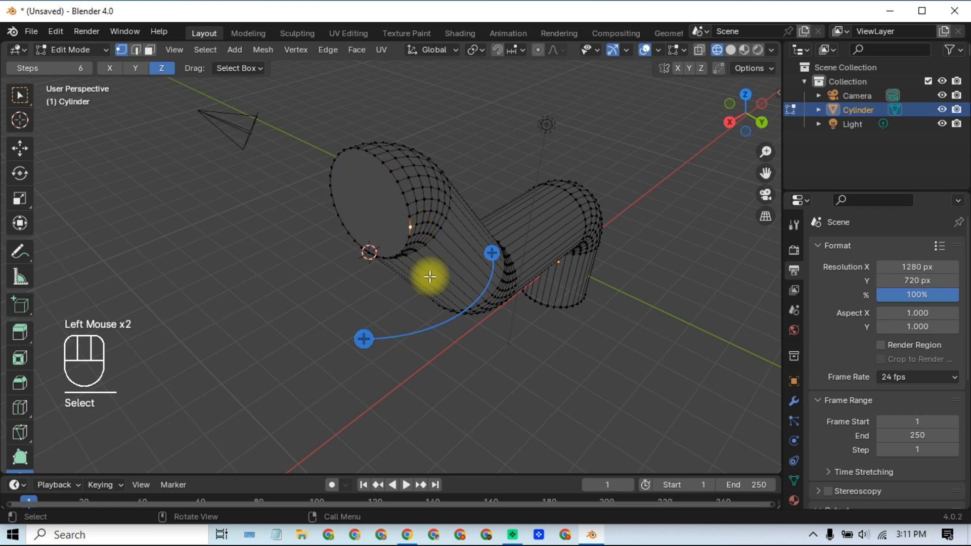
{"action": "key", "text": "KP_3"}
{"action": "scroll", "coordinate": [451, 192], "scroll_direction": "up", "scroll_amount": 2}
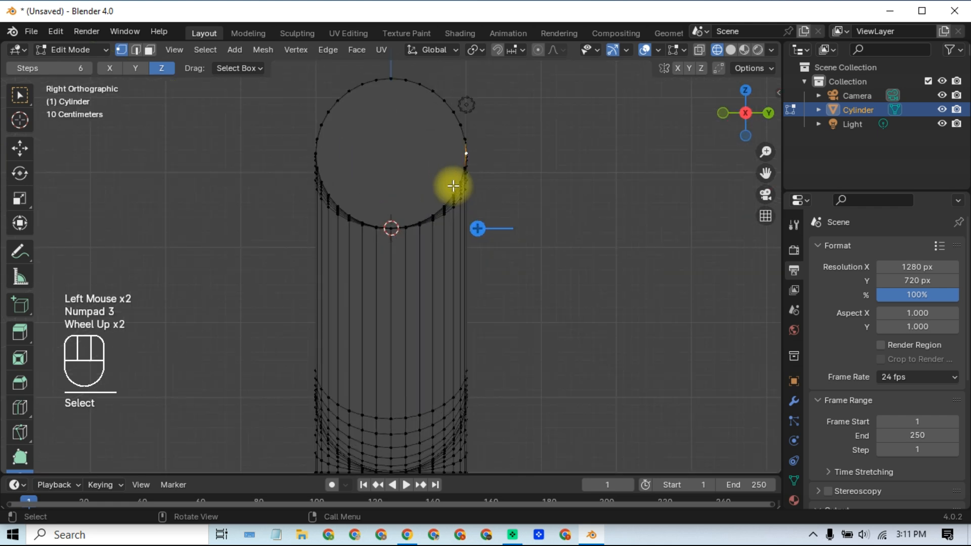
{"action": "scroll", "coordinate": [483, 154], "scroll_direction": "up", "scroll_amount": 1}
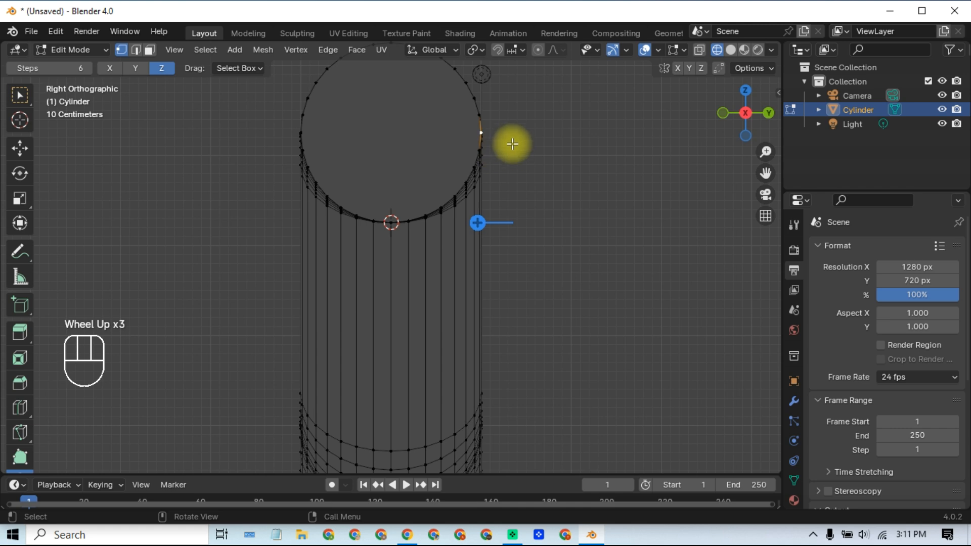
{"action": "left_click", "coordinate": [265, 48]}
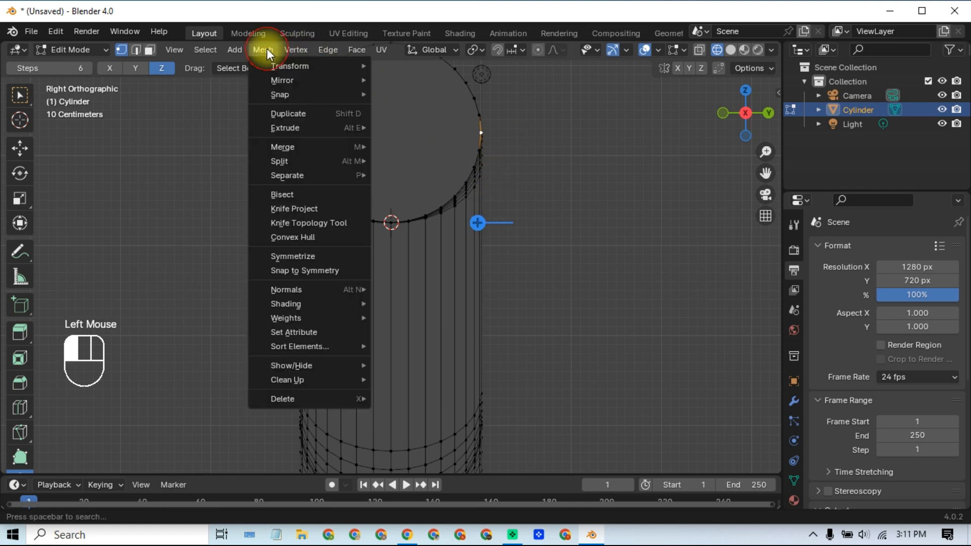
{"action": "mouse_move", "coordinate": [284, 62]}
{"action": "mouse_move", "coordinate": [281, 91]}
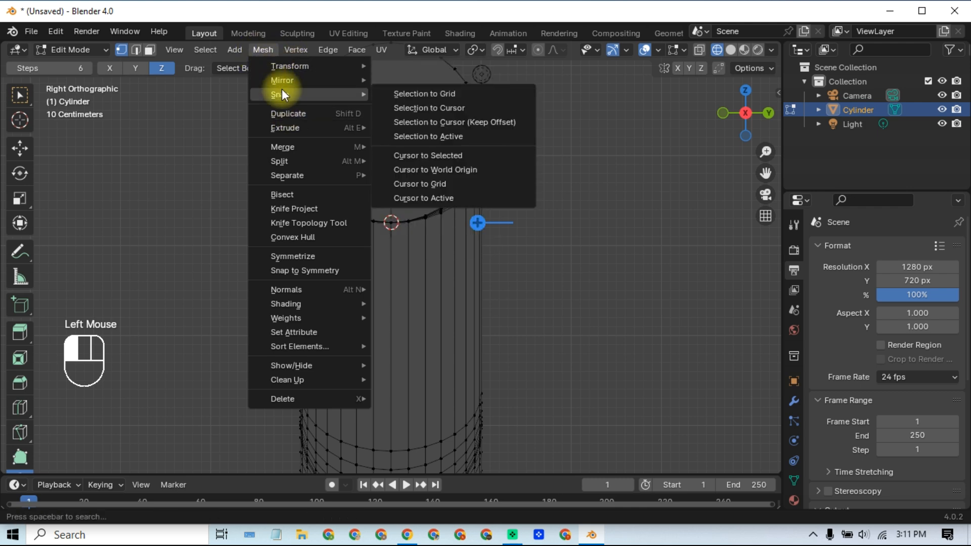
{"action": "left_click", "coordinate": [411, 154]}
{"action": "scroll", "coordinate": [487, 260], "scroll_direction": "down", "scroll_amount": 1}
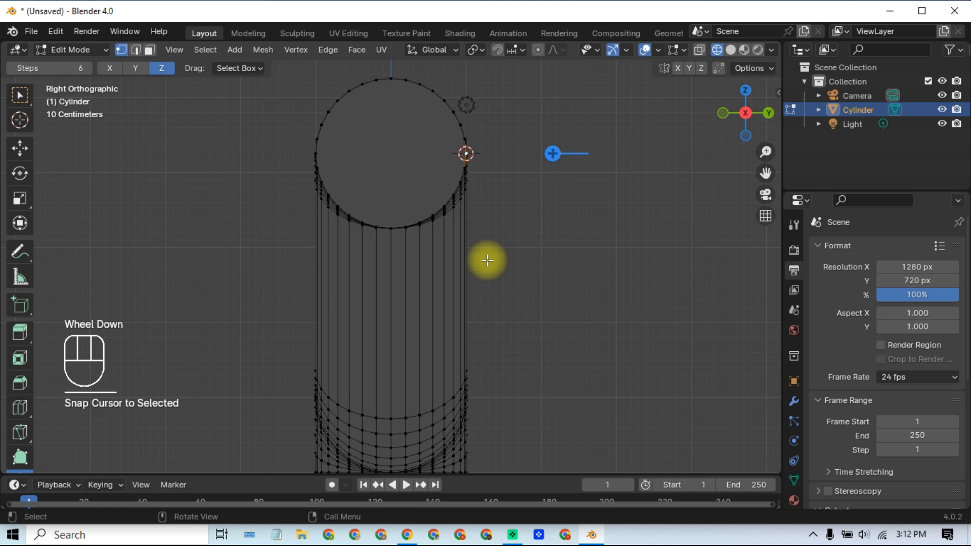
Select the pipe's end face in face select mode and spin it 90° toward +Y around the 3D cursor on the Z axis, using 6 steps
{"action": "key", "text": "KP_7"}
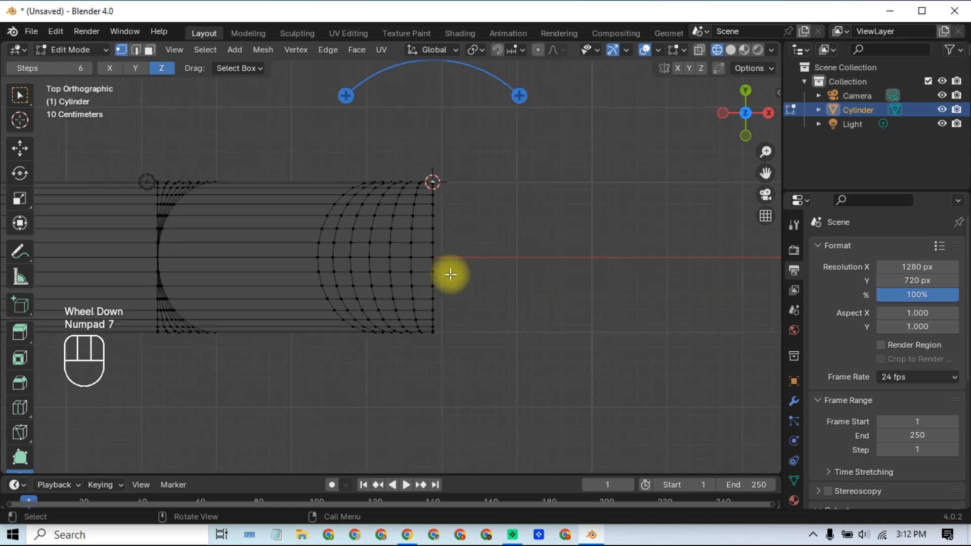
{"action": "scroll", "coordinate": [449, 277], "scroll_direction": "down", "scroll_amount": 1}
{"action": "middle_click_drag", "start_coordinate": [460, 282], "coordinate": [437, 282]}
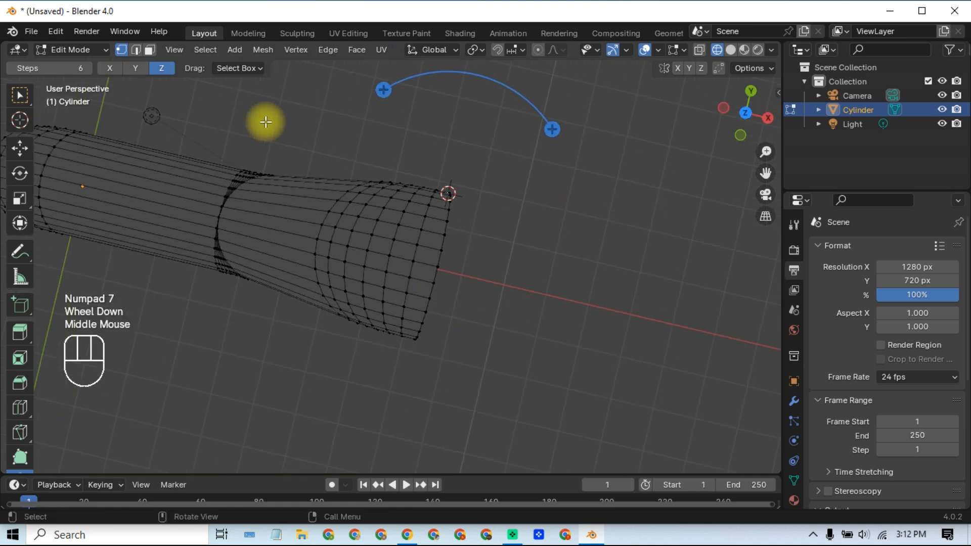
{"action": "left_click", "coordinate": [150, 51]}
{"action": "middle_click_drag", "start_coordinate": [470, 286], "coordinate": [438, 253]}
{"action": "left_click", "coordinate": [430, 247]}
{"action": "middle_click_drag", "start_coordinate": [496, 286], "coordinate": [502, 294]}
{"action": "key", "text": "KP_7"}
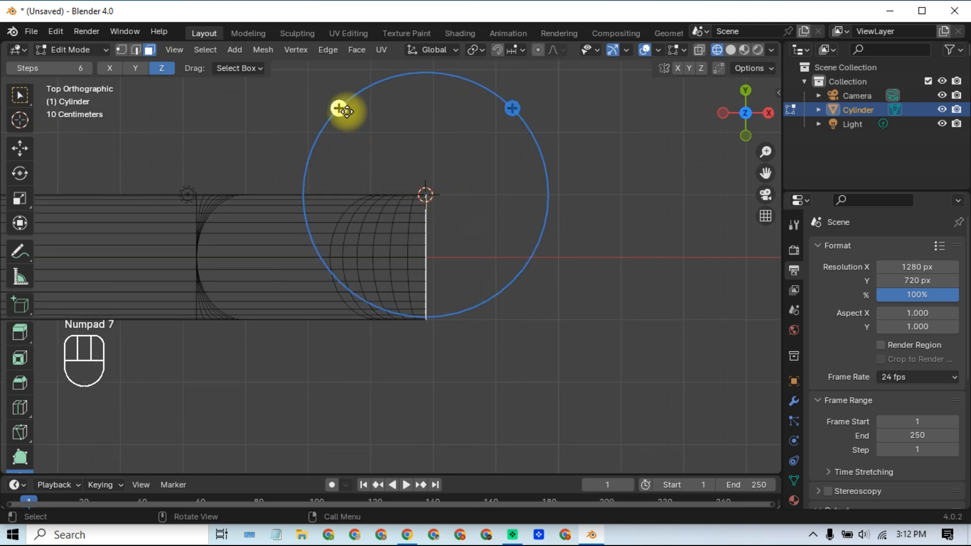
{"action": "left_click_drag", "start_coordinate": [344, 110], "coordinate": [399, 273]}
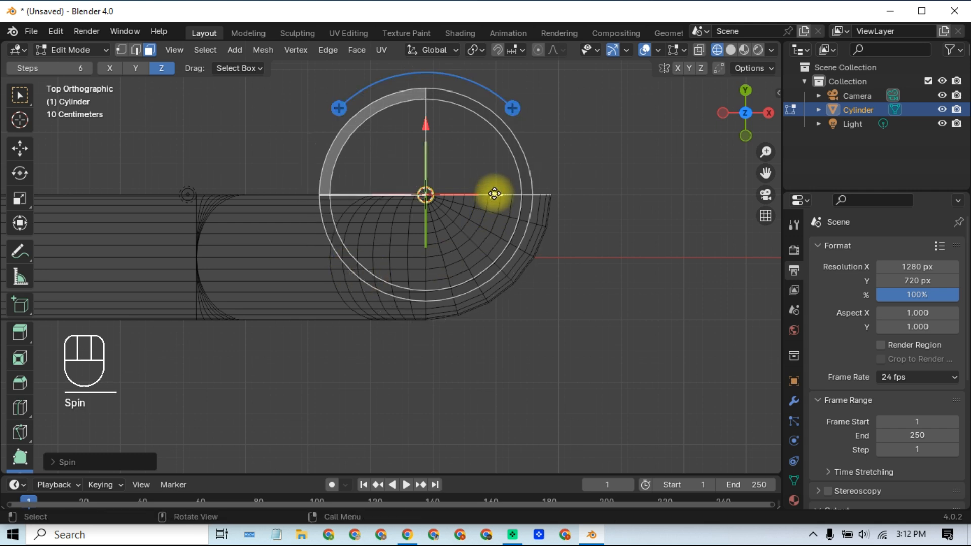
Extrude the end face just under 1 m along its normal and snap the 3D cursor to the new rim's inner side vertex
{"action": "key", "text": "e"}
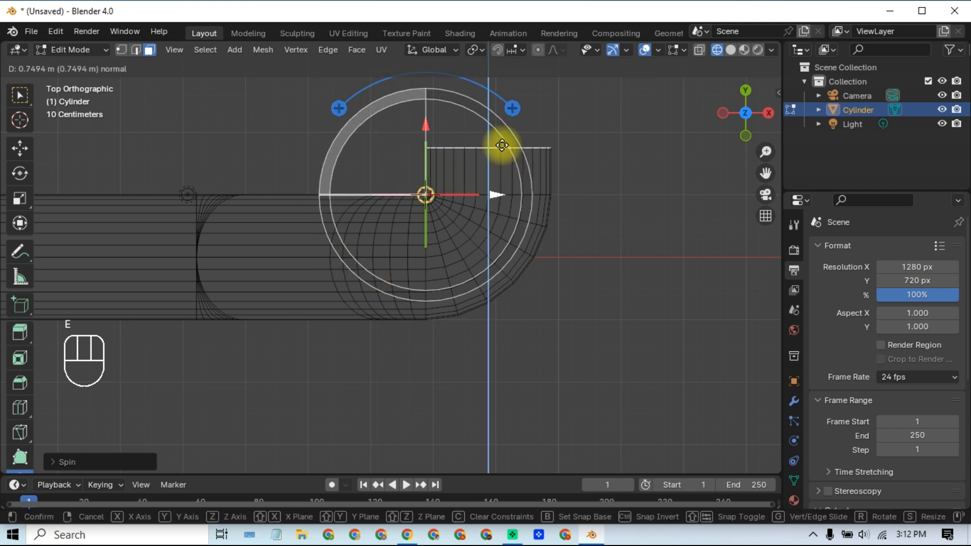
{"action": "left_click", "coordinate": [503, 139]}
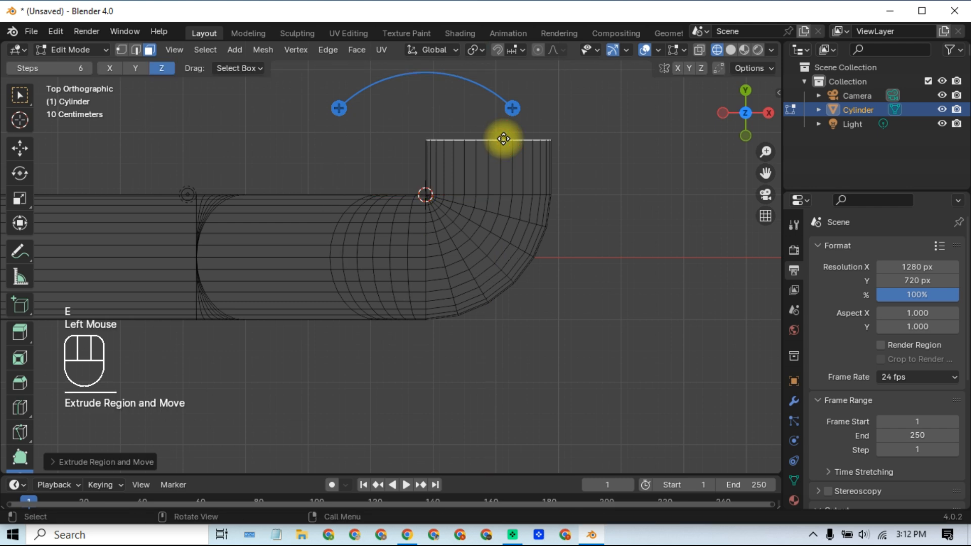
{"action": "left_click", "coordinate": [123, 48]}
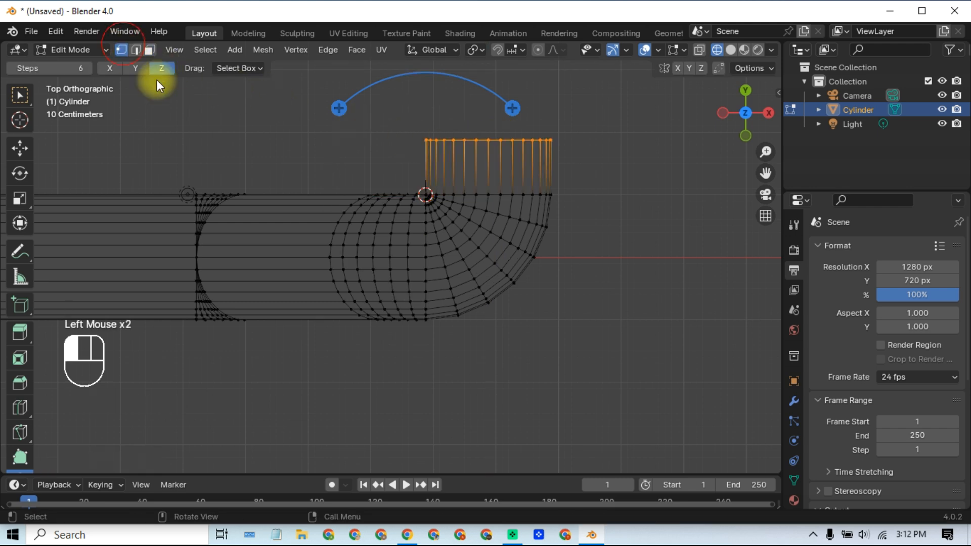
{"action": "left_click", "coordinate": [424, 141]}
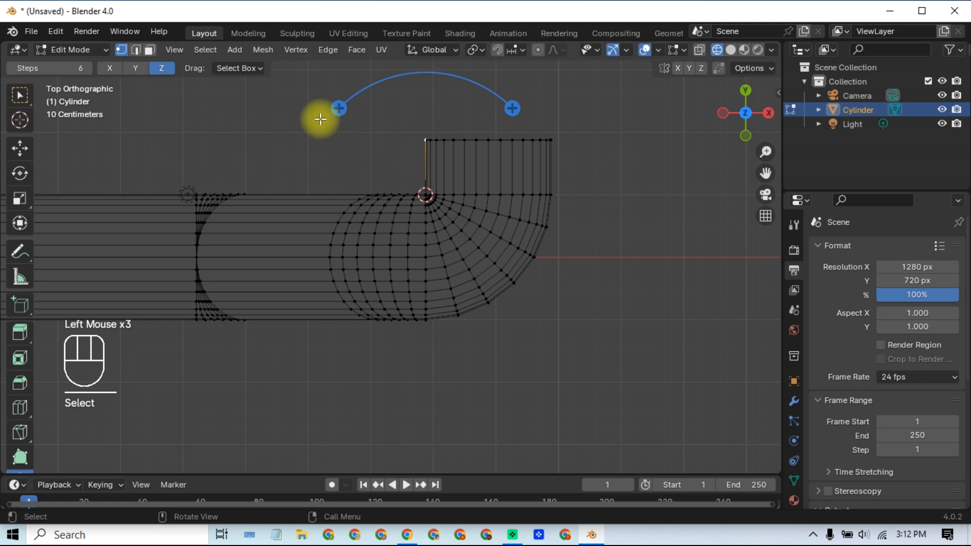
{"action": "left_click", "coordinate": [261, 52]}
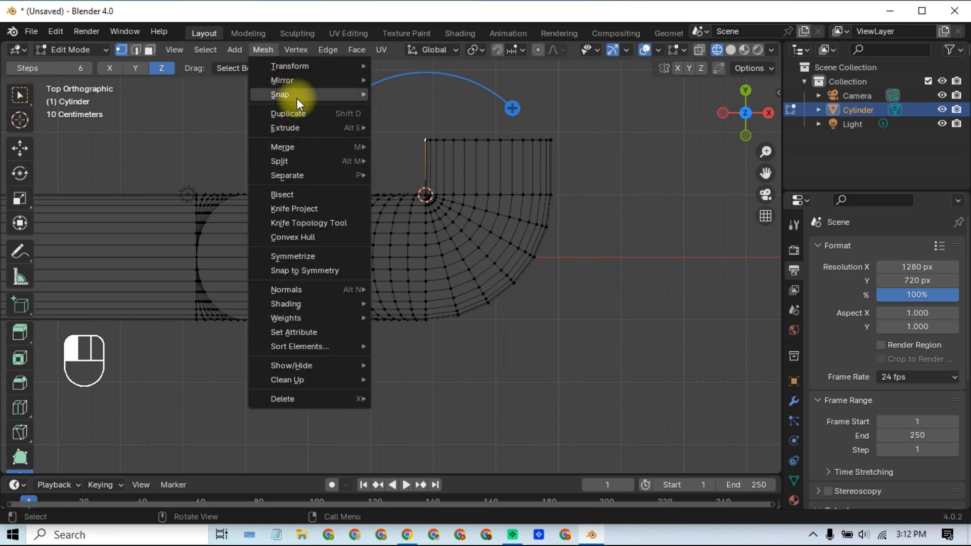
{"action": "mouse_move", "coordinate": [360, 99]}
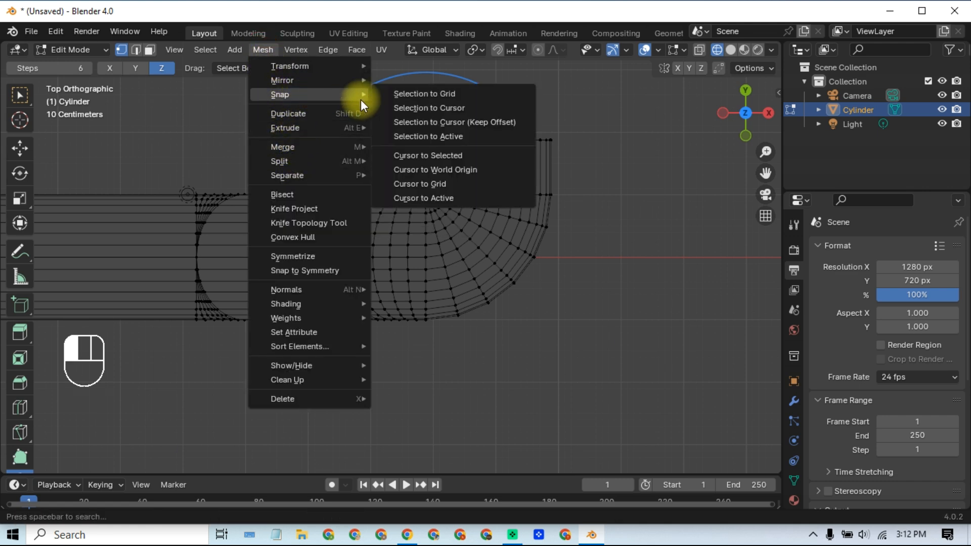
{"action": "left_click", "coordinate": [394, 155]}
Select the short section's end face and spin it 90° back toward -X around the 3D cursor on the Z axis, using 6 steps
{"action": "scroll", "coordinate": [477, 217], "scroll_direction": "down", "scroll_amount": 1}
{"action": "mouse_move", "coordinate": [477, 217]}
{"action": "middle_mouse_down"}
{"action": "mouse_move", "coordinate": [496, 282]}
{"action": "mouse_move", "coordinate": [484, 232]}
{"action": "middle_mouse_up"}
{"action": "middle_click_drag", "start_coordinate": [334, 187], "coordinate": [332, 197]}
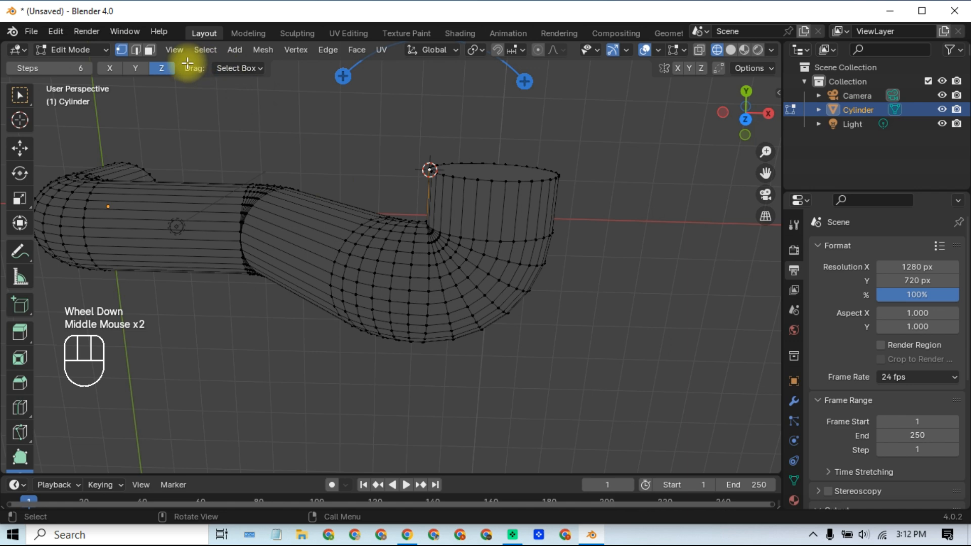
{"action": "left_click", "coordinate": [149, 50]}
{"action": "left_click", "coordinate": [506, 173]}
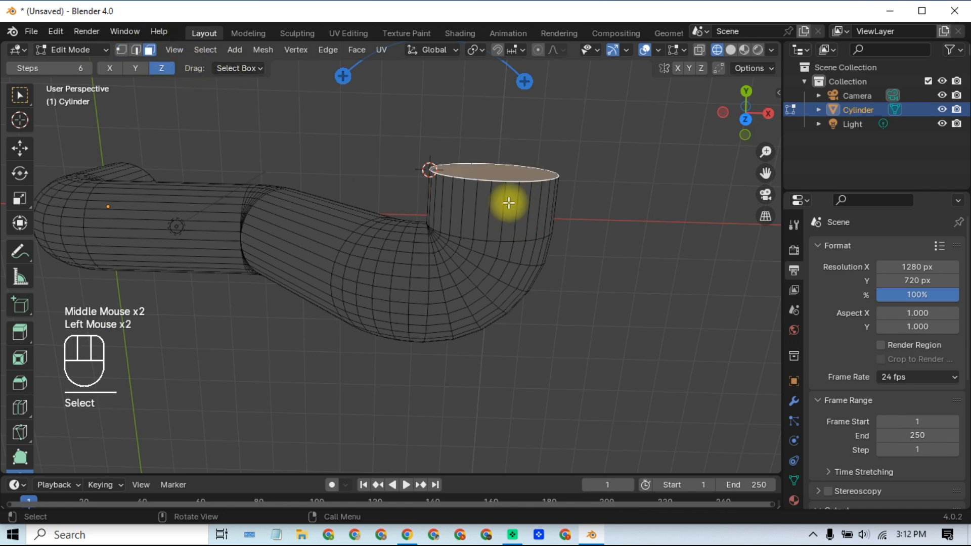
{"action": "key", "text": "KP_7"}
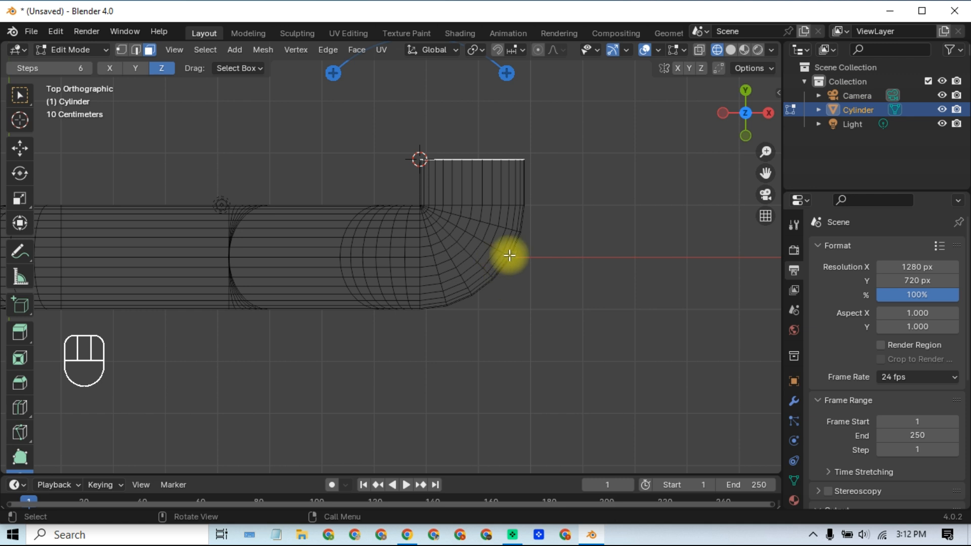
{"action": "middle_click_drag", "start_coordinate": [505, 255], "coordinate": [496, 310], "text": "shift"}
{"action": "left_click_drag", "start_coordinate": [510, 164], "coordinate": [310, 128]}
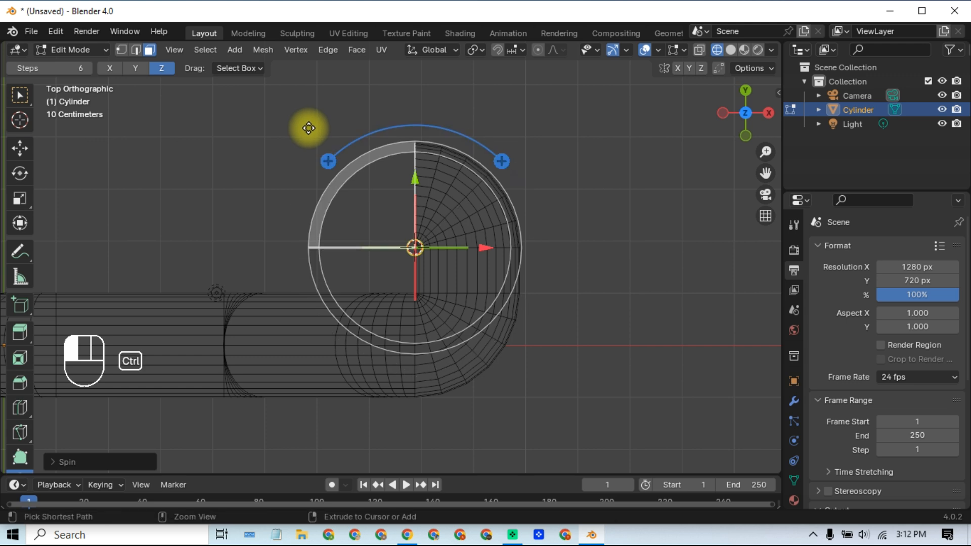
Switch the viewport to Solid shading, return to Object Mode and inspect the whole pipe from several angles
{"action": "key", "text": "KP_1"}
{"action": "scroll", "coordinate": [497, 296], "scroll_direction": "down", "scroll_amount": 4}
{"action": "scroll", "coordinate": [549, 279], "scroll_direction": "up", "scroll_amount": 2}
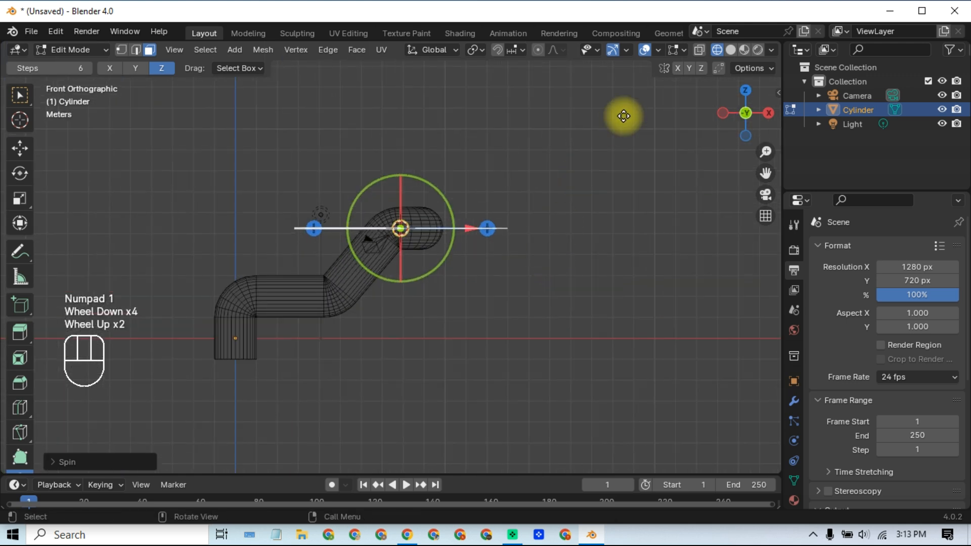
{"action": "left_click", "coordinate": [730, 50]}
{"action": "left_click", "coordinate": [442, 281]}
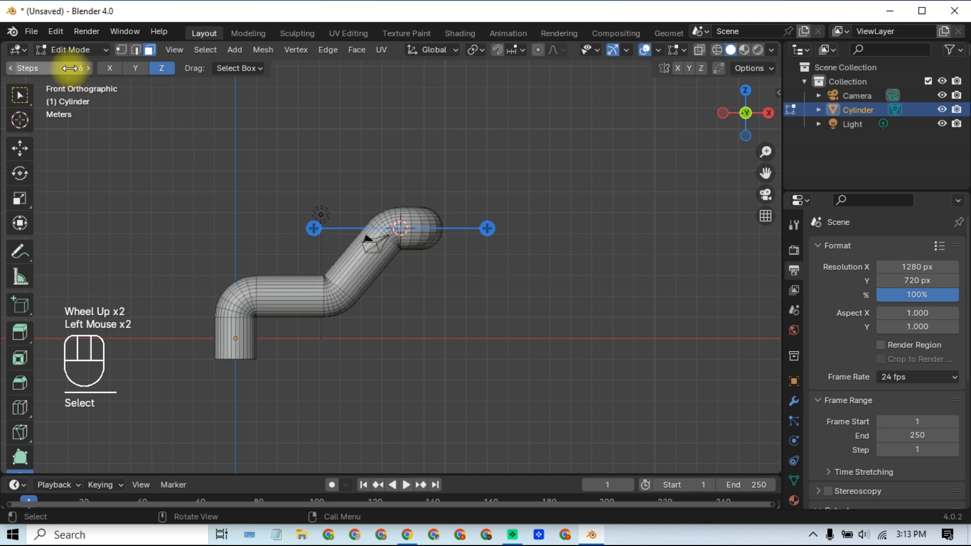
{"action": "left_click", "coordinate": [71, 49]}
{"action": "left_click", "coordinate": [75, 62]}
{"action": "middle_click_drag", "start_coordinate": [283, 242], "coordinate": [396, 268]}
{"action": "scroll", "coordinate": [489, 229], "scroll_direction": "down", "scroll_amount": 2}
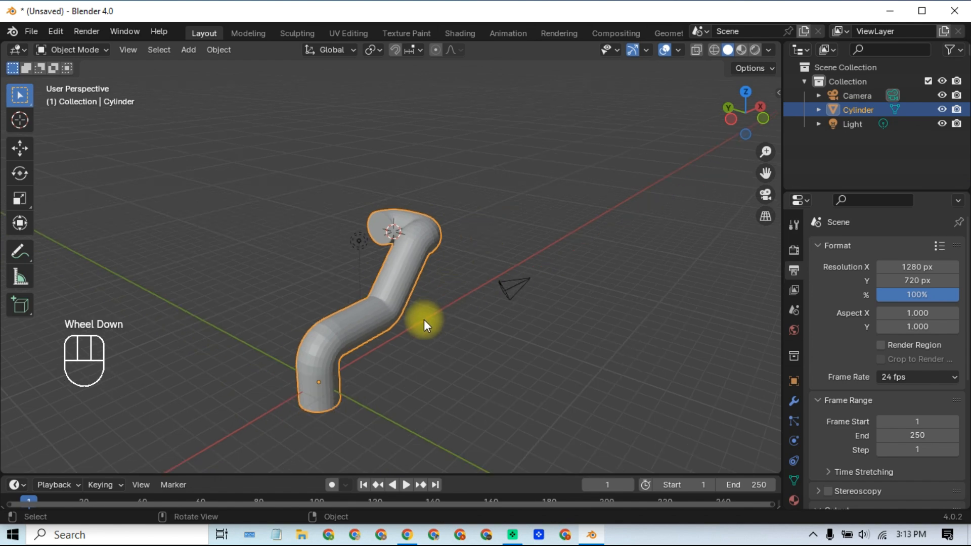
{"action": "middle_click_drag", "start_coordinate": [416, 320], "coordinate": [415, 295], "text": "shift"}
{"action": "scroll", "coordinate": [447, 273], "scroll_direction": "up", "scroll_amount": 2}
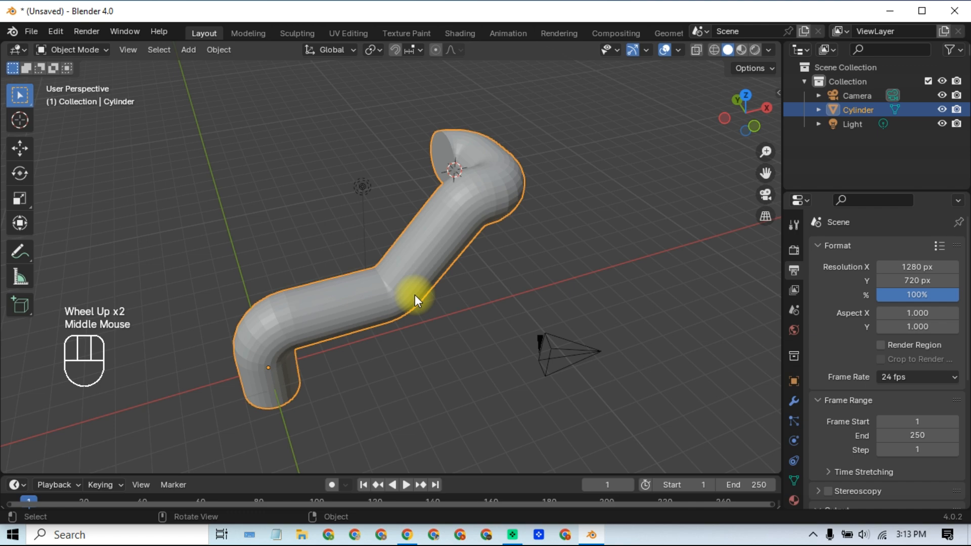
{"action": "middle_click_drag", "start_coordinate": [434, 299], "coordinate": [265, 204]}
Return to Edit Mode, select the pipe's upper end face and render the current view as a viewport image
{"action": "key", "text": "Tab"}
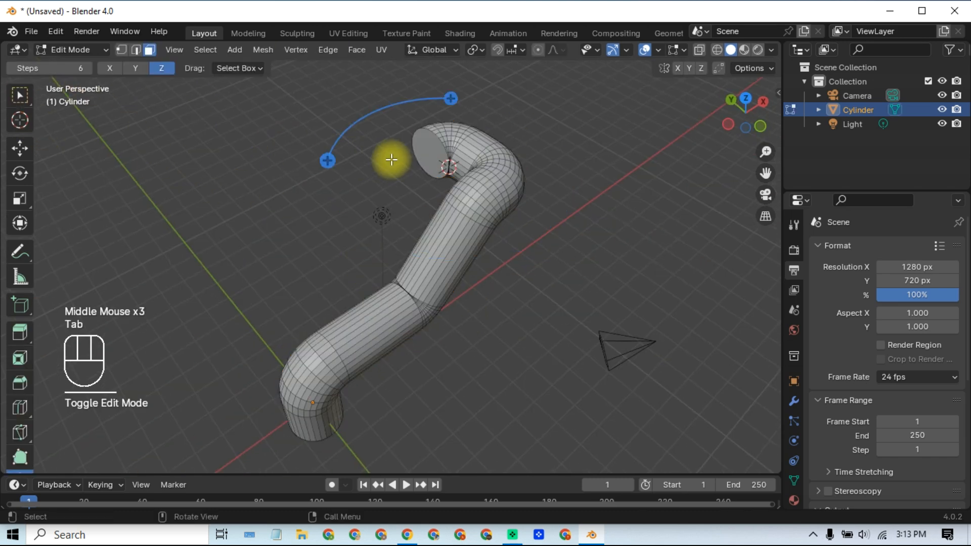
{"action": "left_click", "coordinate": [427, 150]}
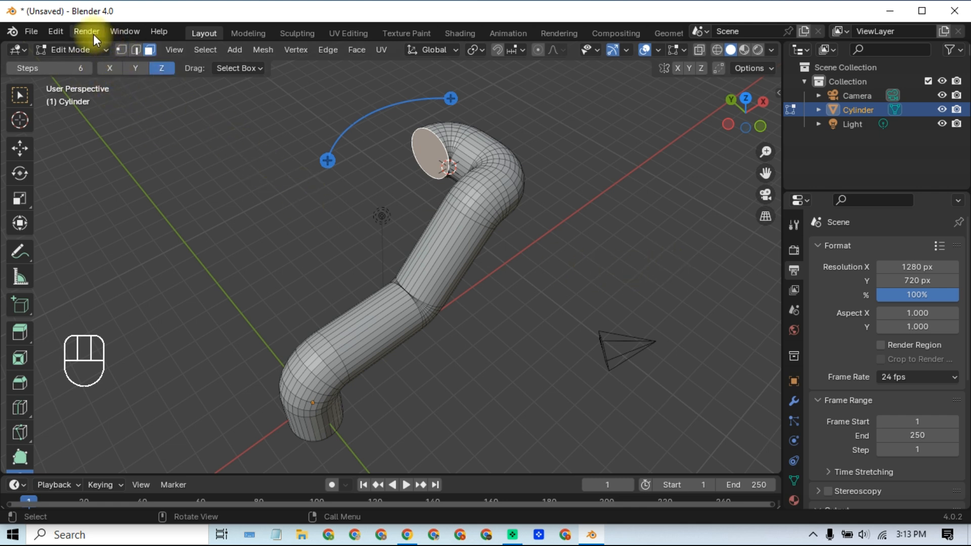
{"action": "left_click", "coordinate": [174, 50]}
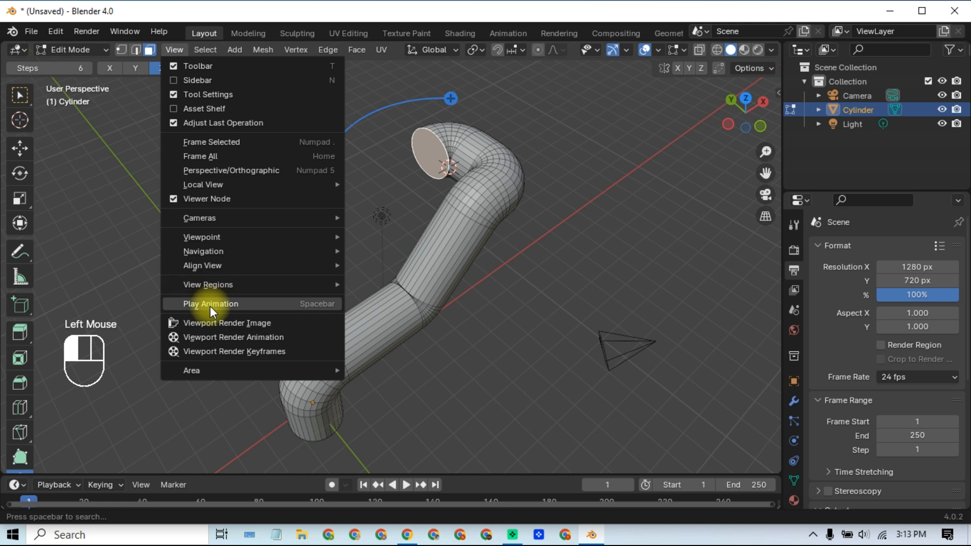
{"action": "left_click", "coordinate": [211, 323]}
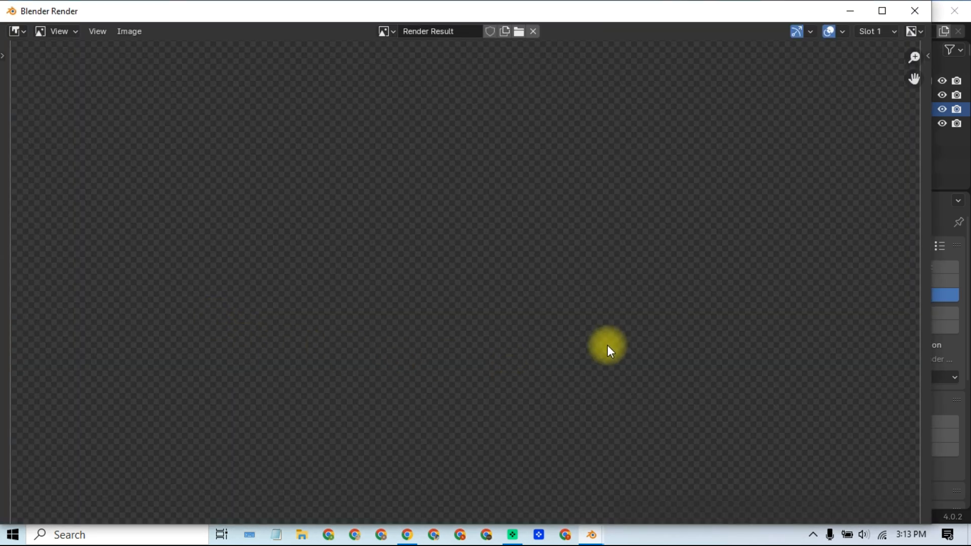